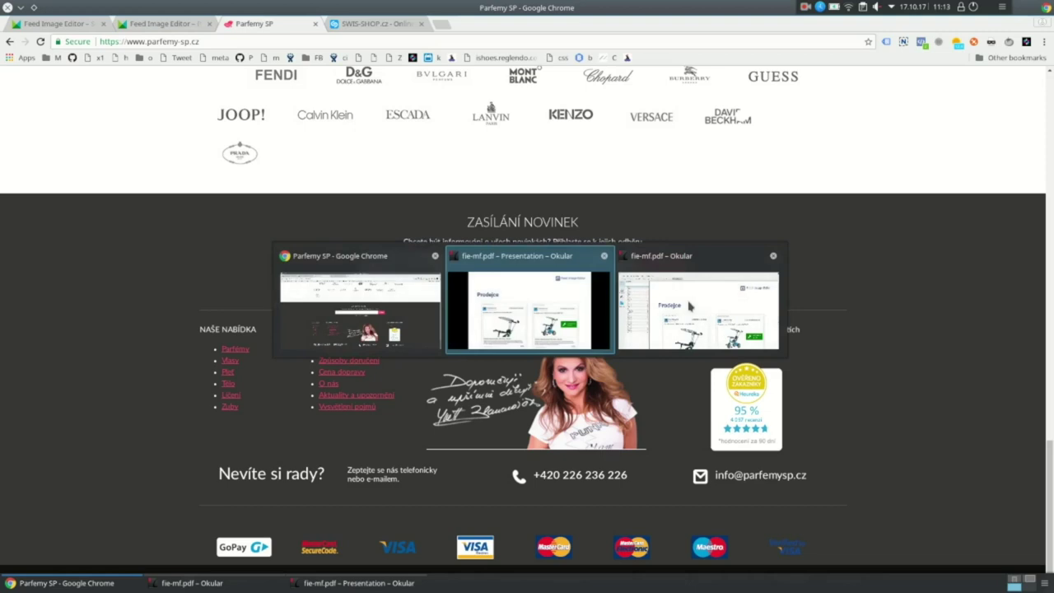
Switch to the fie-mf.pdf presentation in Okular and go through the slides from Prodejce to Věrní.
{"action": "key", "text": "alt+Tab"}
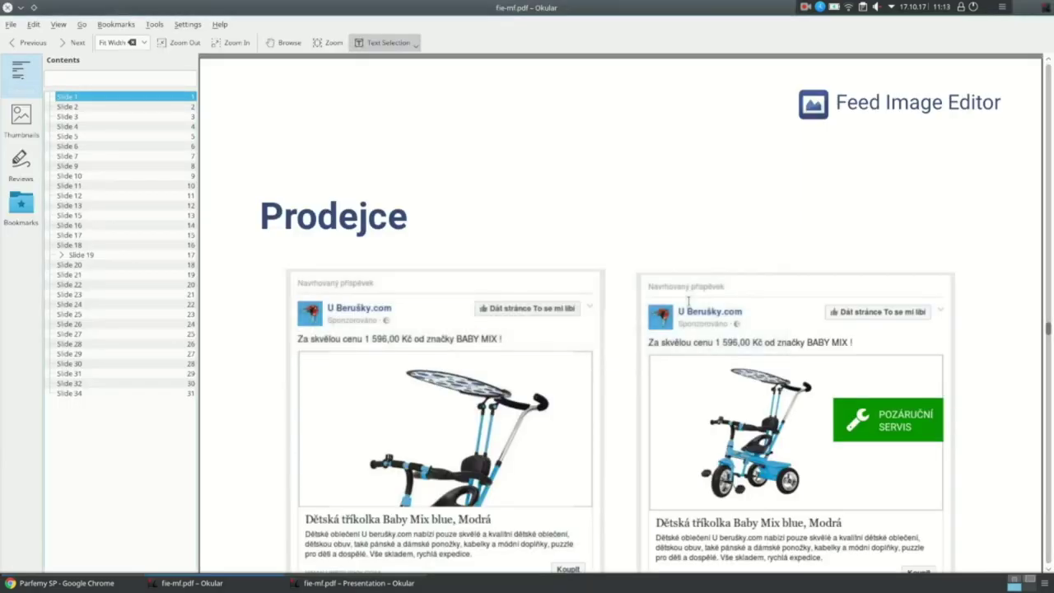
{"action": "key", "text": "alt+Tab"}
{"action": "key", "text": "alt+Tab"}
{"action": "key", "text": "alt+Tab"}
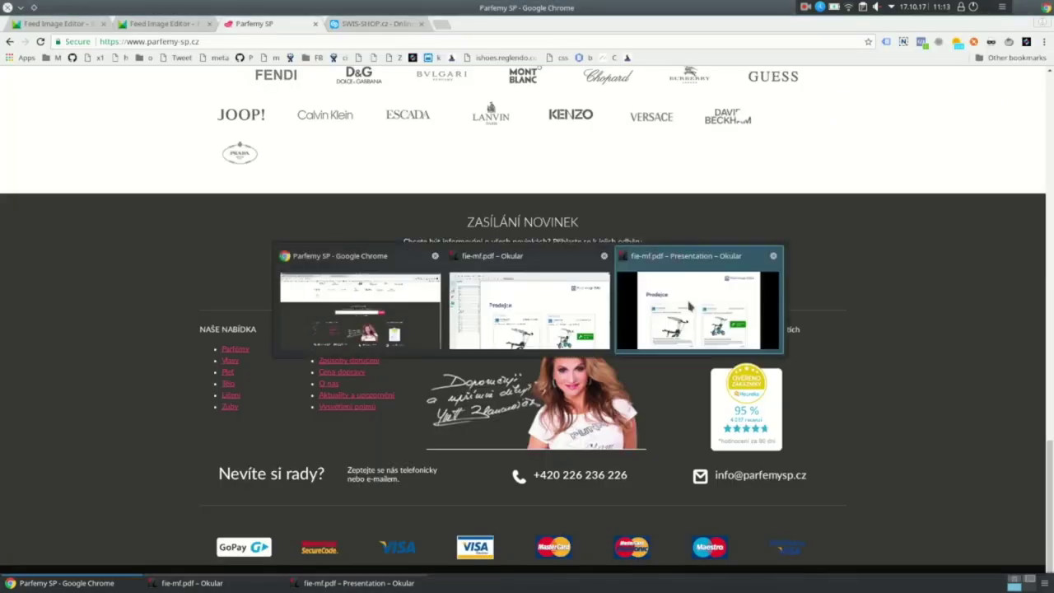
{"action": "key", "text": "Right"}
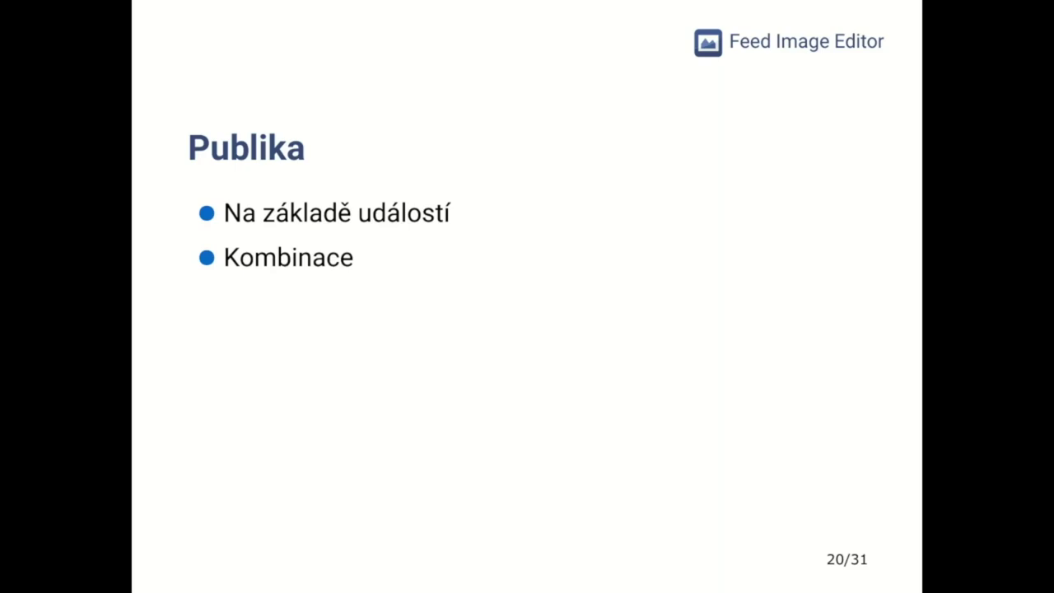
{"action": "key", "text": "Right"}
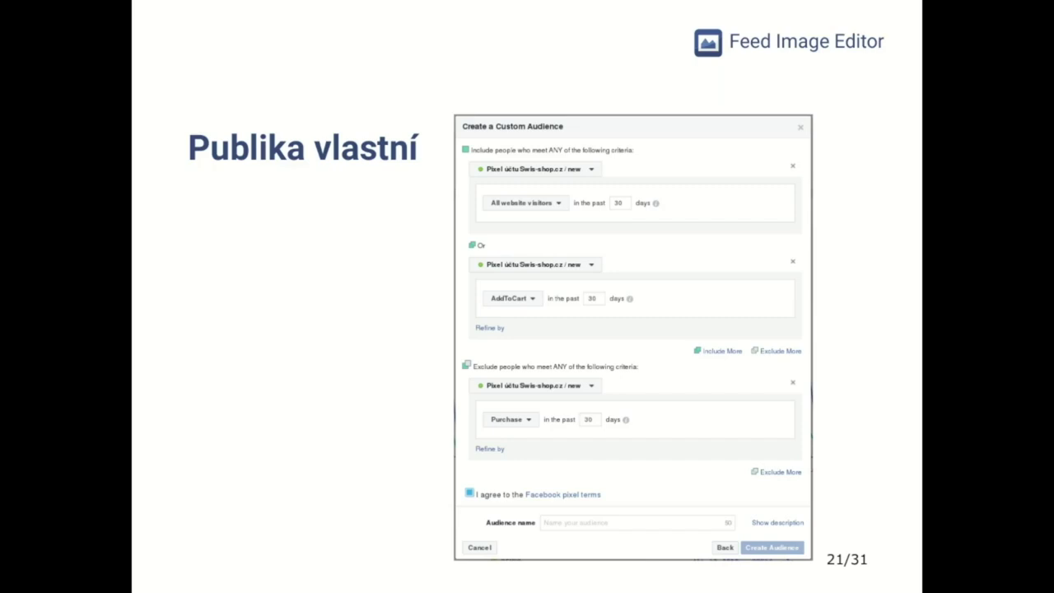
{"action": "key", "text": "Right"}
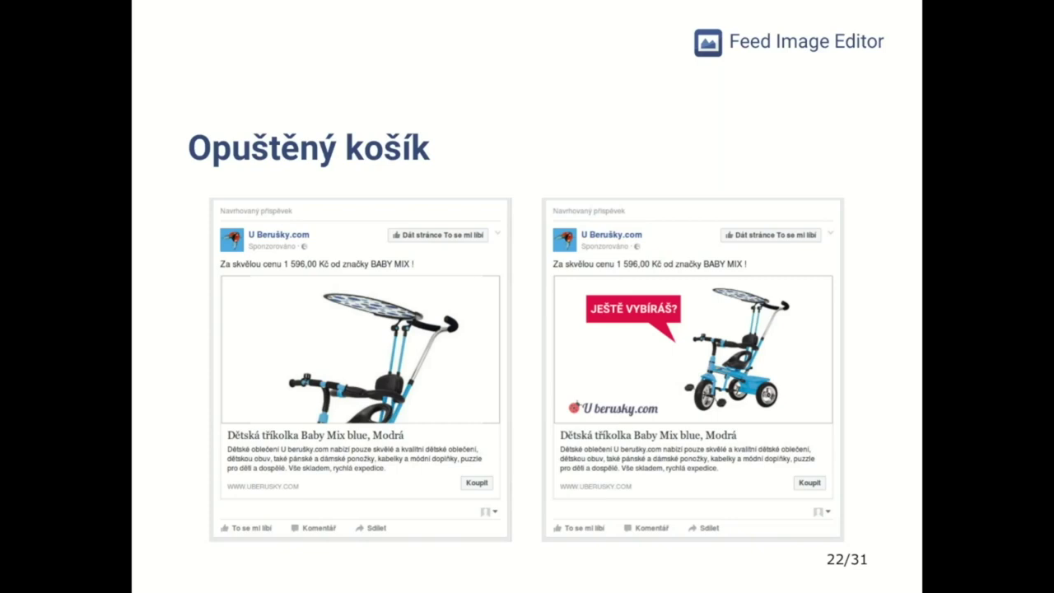
{"action": "key", "text": "Right"}
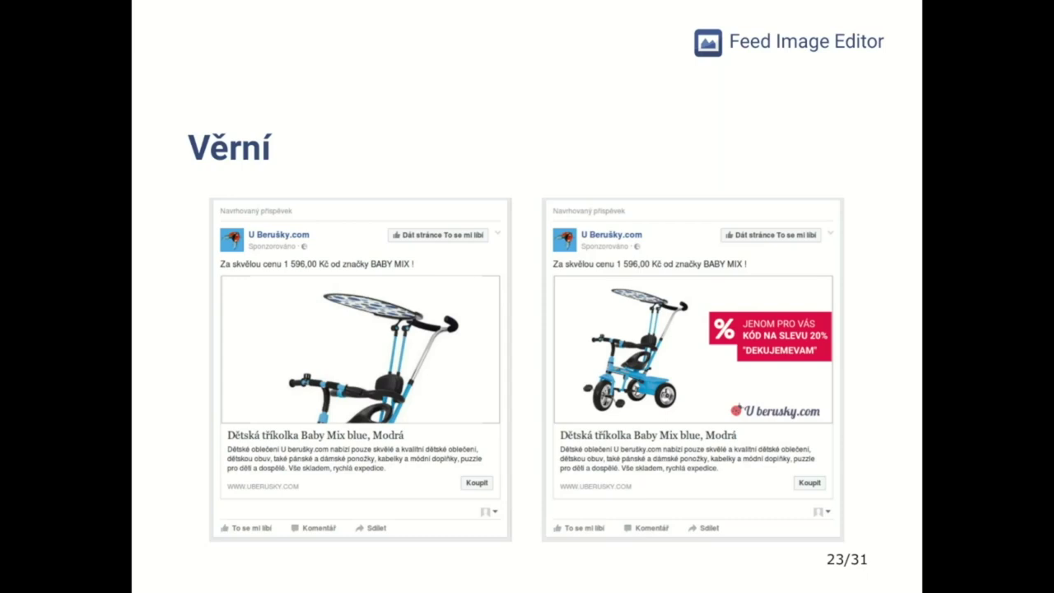
Switch to Chrome's Feed Image Editor page for Parfemy-Sp.cz and start a new template.
{"action": "key", "text": "alt+Tab"}
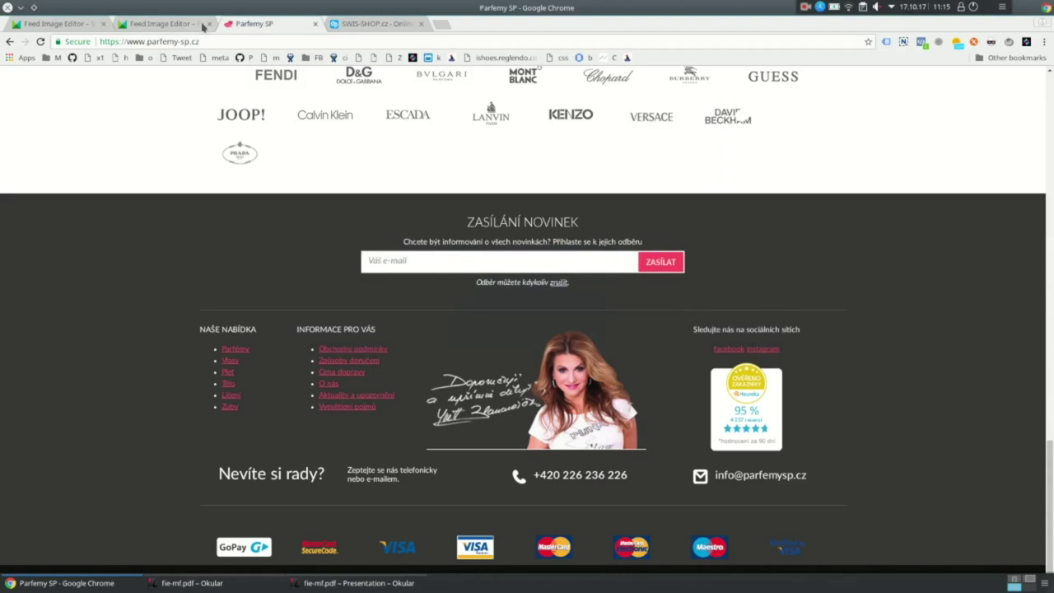
{"action": "left_click", "coordinate": [169, 26]}
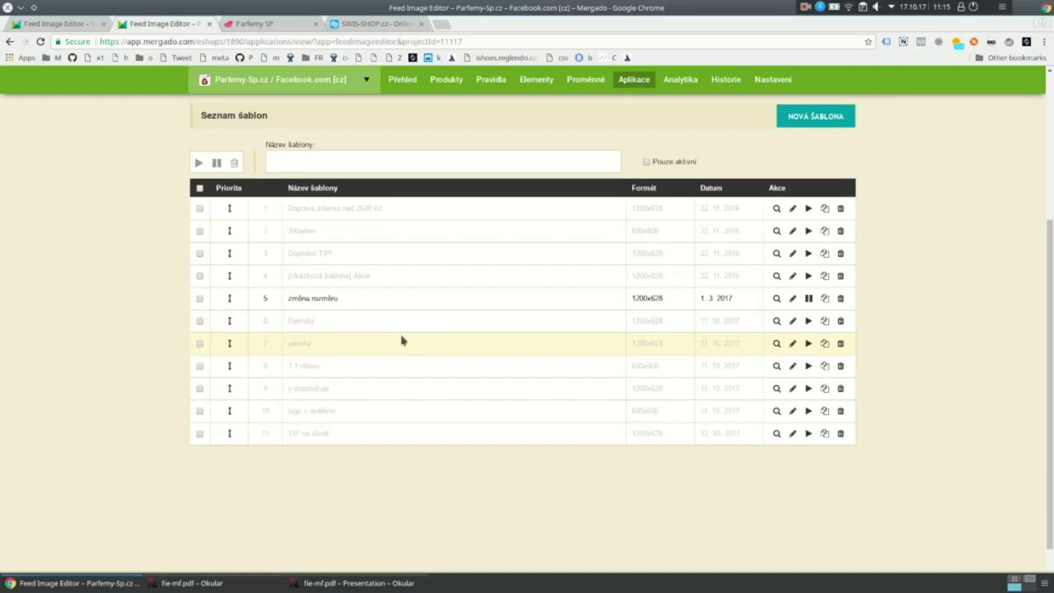
{"action": "scroll", "coordinate": [401, 339], "scroll_direction": "up", "scroll_amount": 3}
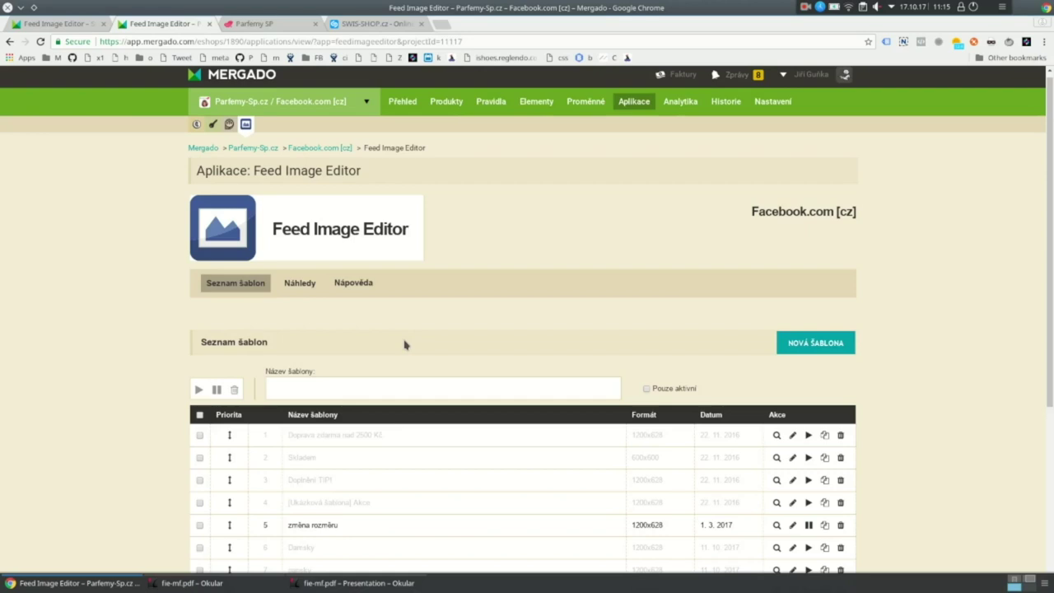
{"action": "scroll", "coordinate": [405, 344], "scroll_direction": "up", "scroll_amount": 1}
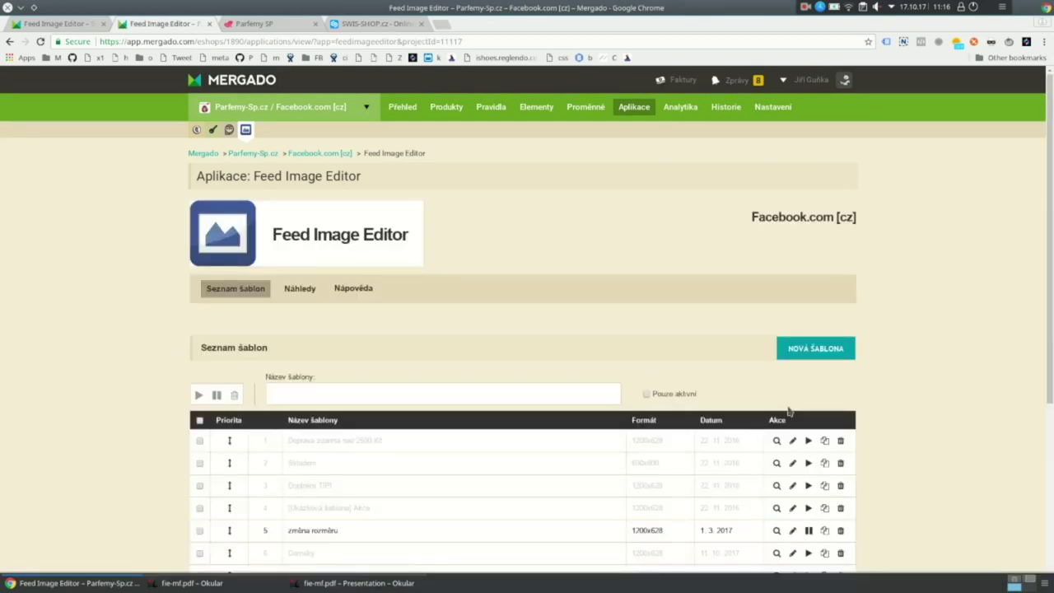
{"action": "left_click", "coordinate": [790, 346]}
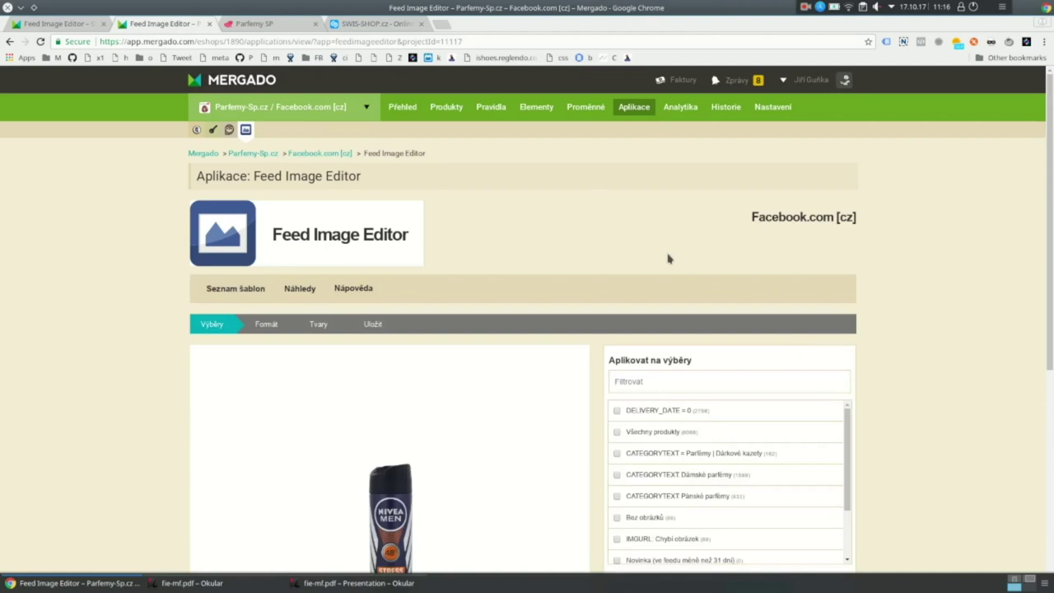
Apply the template to the product selection CATEGORYTEXT: Pánské parfémy instead of Všechny produkty.
{"action": "scroll", "coordinate": [653, 272], "scroll_direction": "down", "scroll_amount": 3}
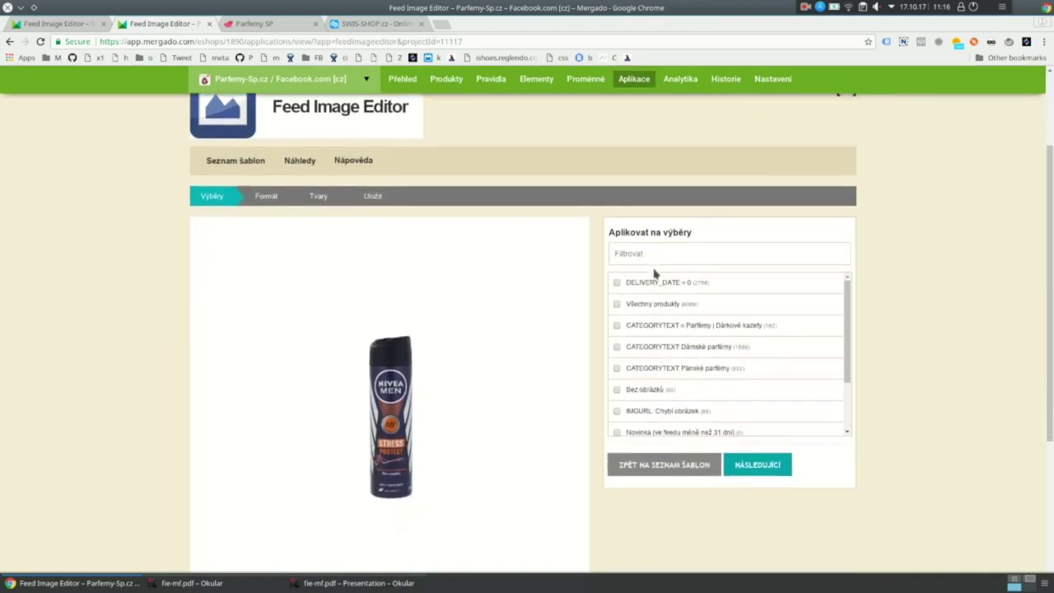
{"action": "scroll", "coordinate": [654, 273], "scroll_direction": "down", "scroll_amount": 3}
{"action": "scroll", "coordinate": [700, 327], "scroll_direction": "up", "scroll_amount": 2}
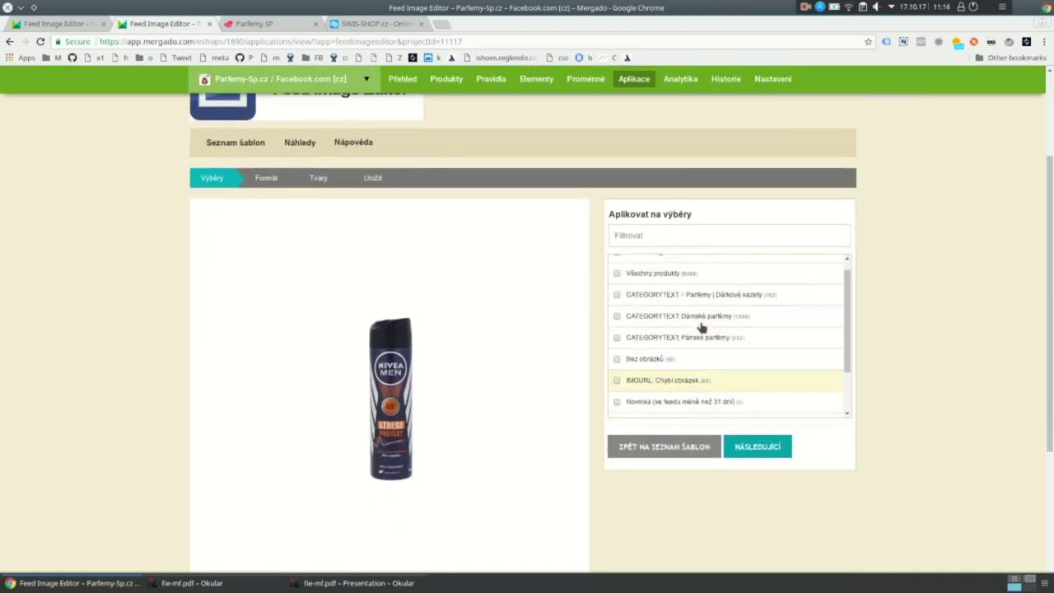
{"action": "scroll", "coordinate": [1023, 330], "scroll_direction": "down", "scroll_amount": 4}
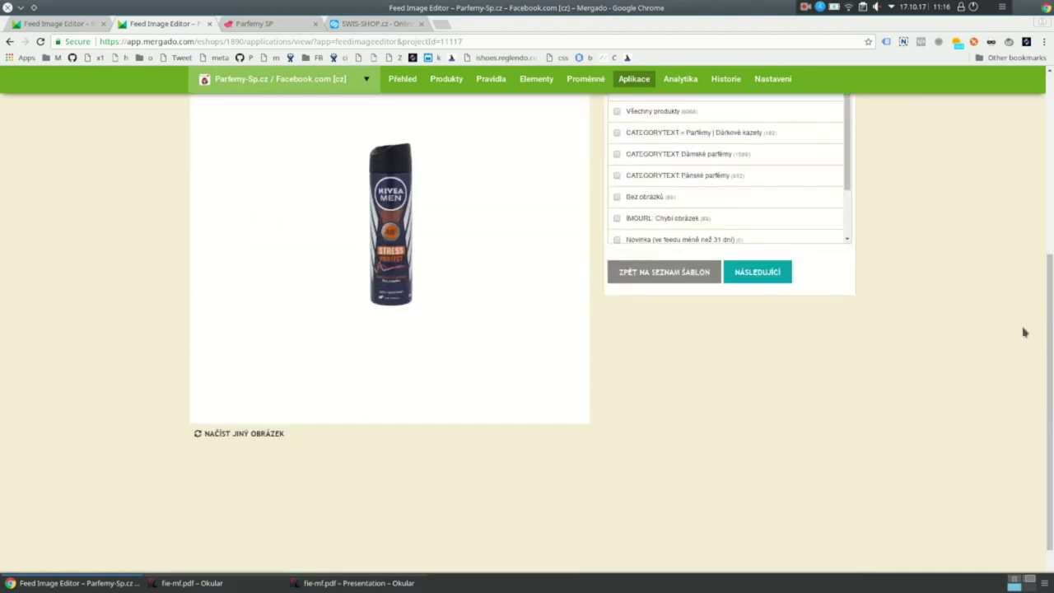
{"action": "scroll", "coordinate": [1023, 332], "scroll_direction": "up", "scroll_amount": 3}
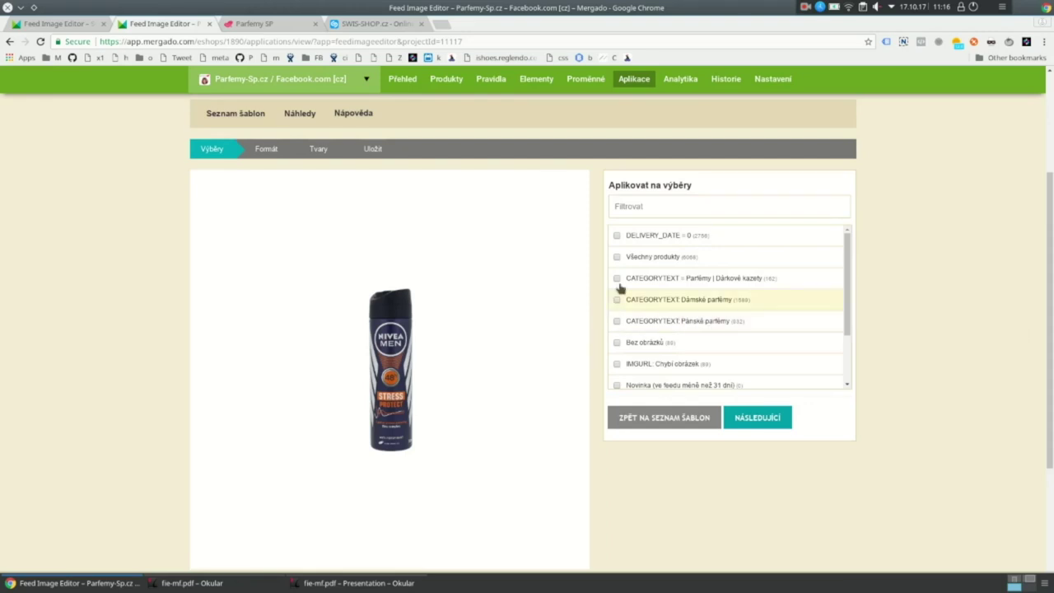
{"action": "left_click", "coordinate": [627, 260]}
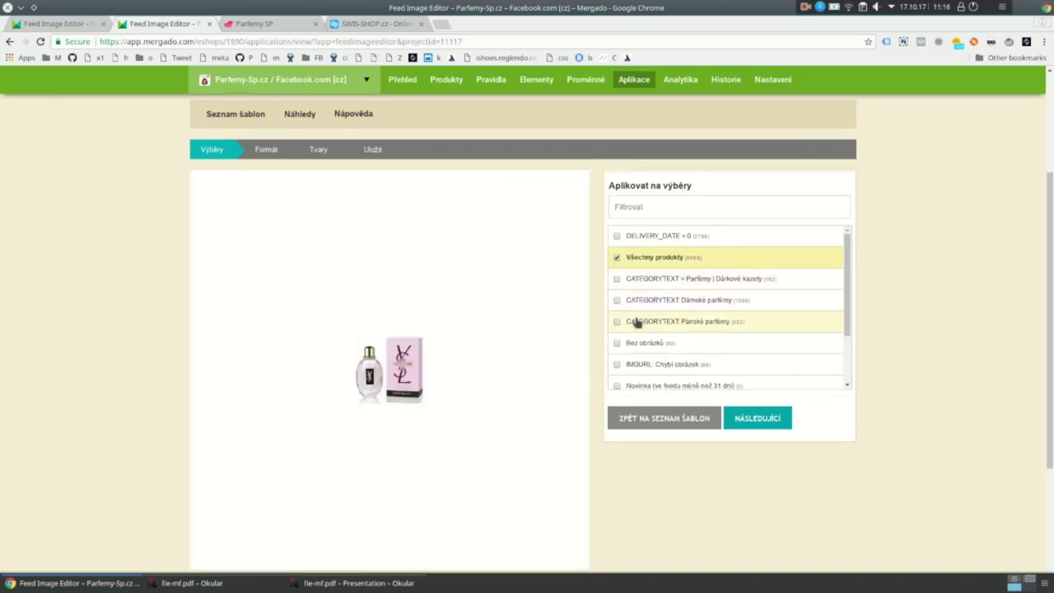
{"action": "left_click", "coordinate": [637, 322]}
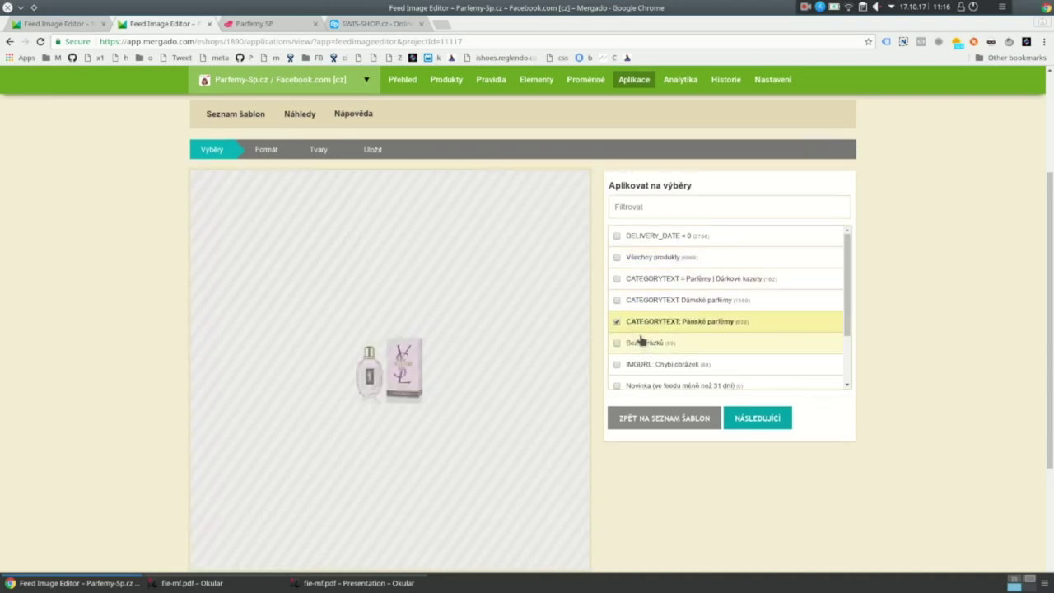
Load a different sample product image and continue to the format settings.
{"action": "scroll", "coordinate": [535, 332], "scroll_direction": "down", "scroll_amount": 2}
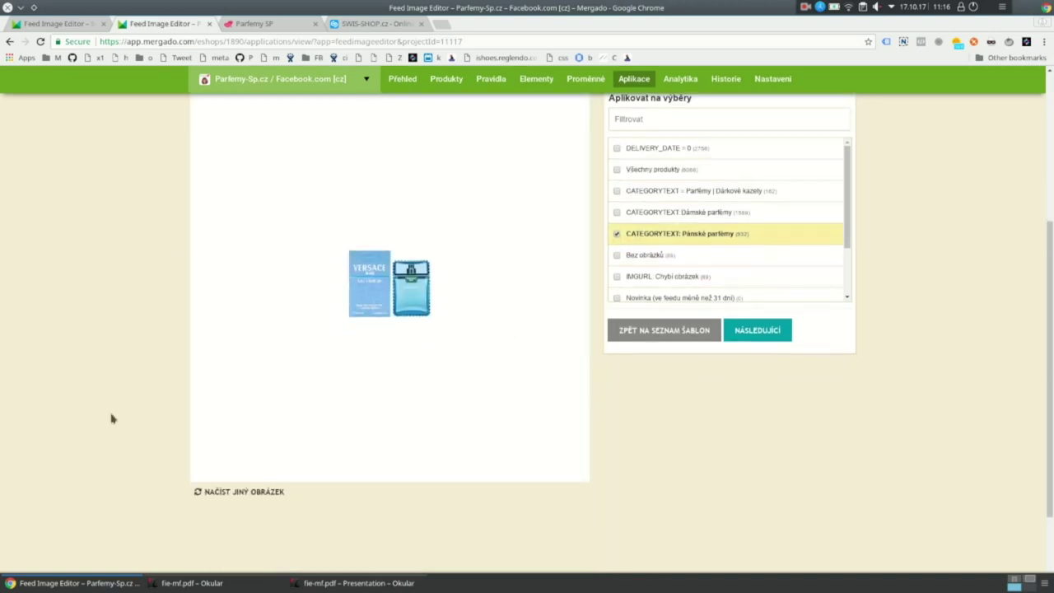
{"action": "left_click", "coordinate": [199, 492]}
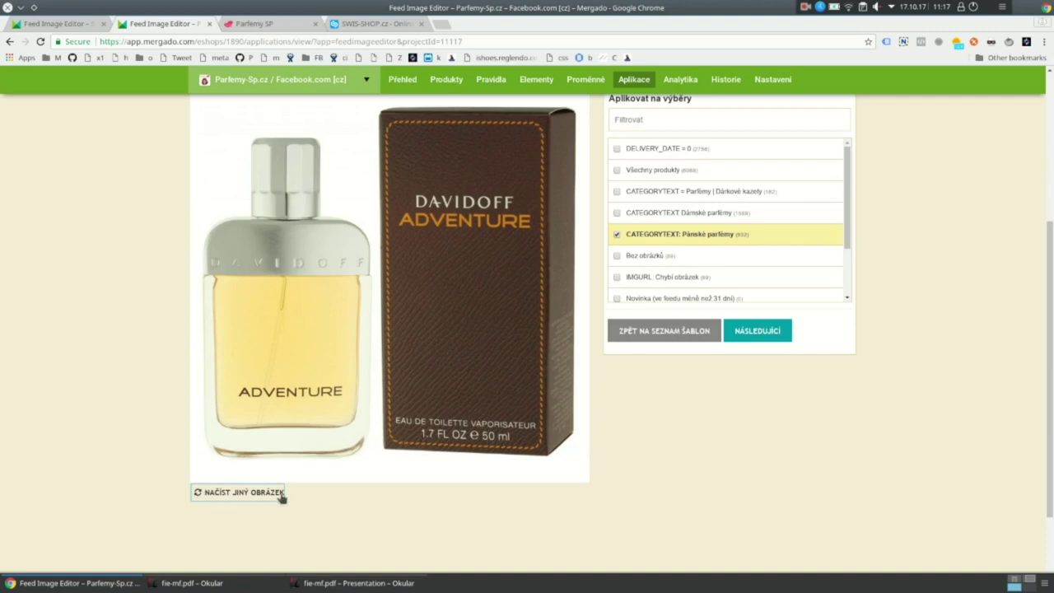
{"action": "scroll", "coordinate": [708, 437], "scroll_direction": "up", "scroll_amount": 2}
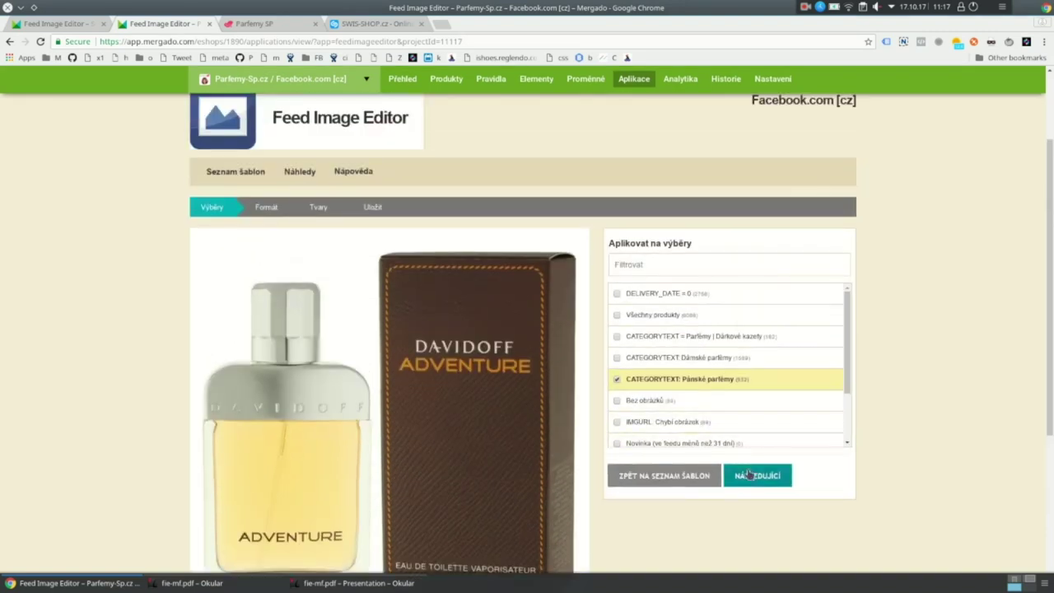
{"action": "left_click", "coordinate": [749, 476]}
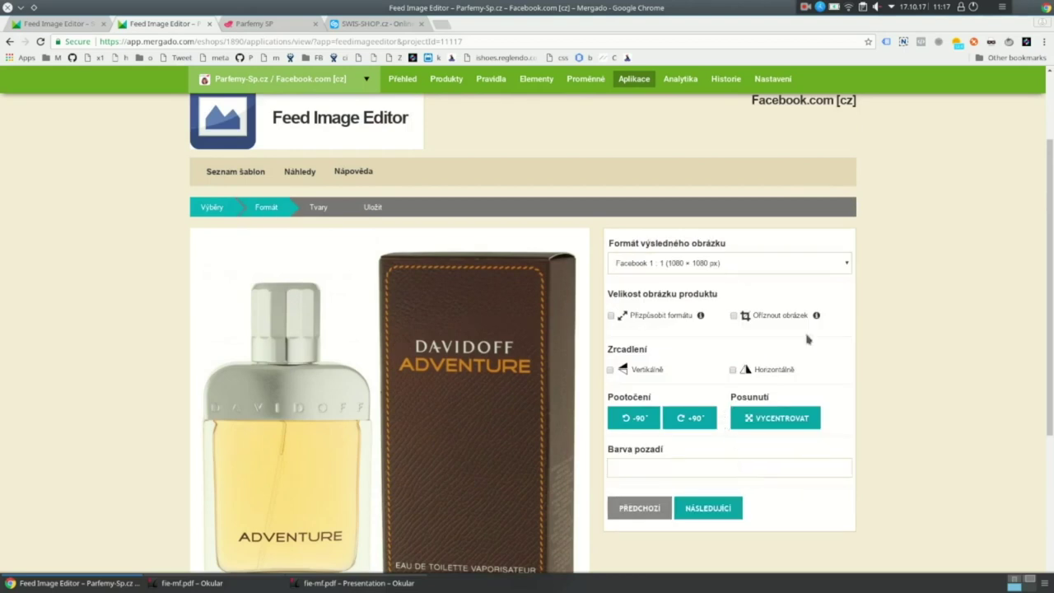
Add a new custom output format of 600 × 600 px and enable fitting the product image to the format.
{"action": "left_click", "coordinate": [829, 267]}
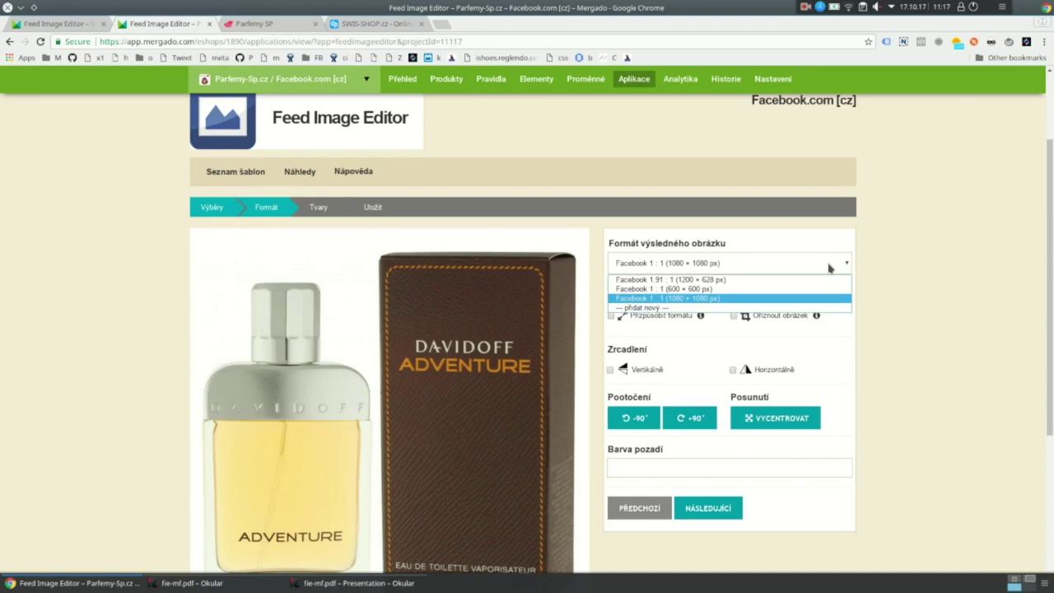
{"action": "left_click", "coordinate": [732, 307]}
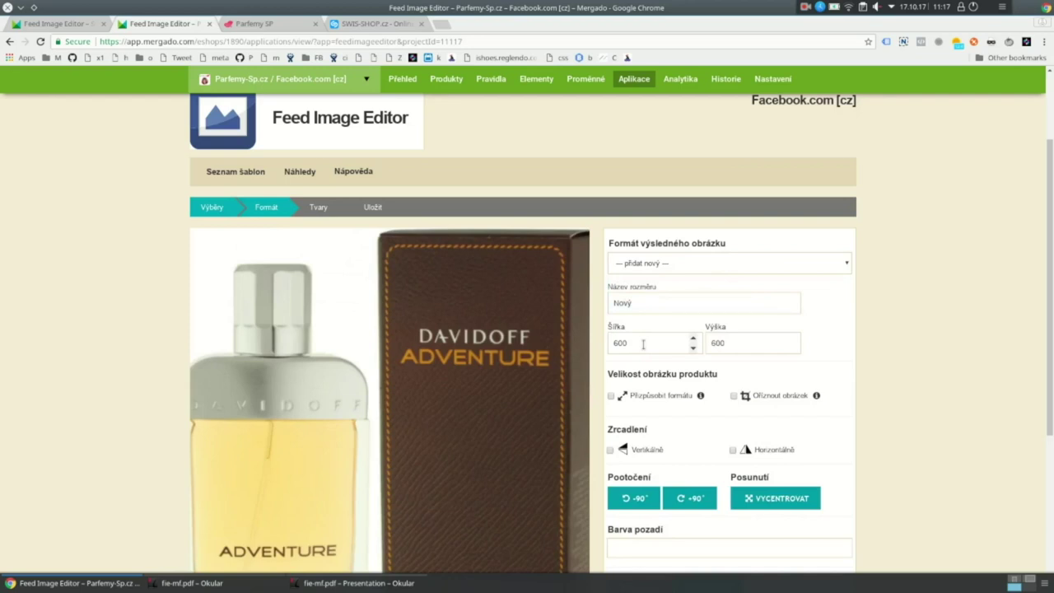
{"action": "left_click", "coordinate": [611, 396]}
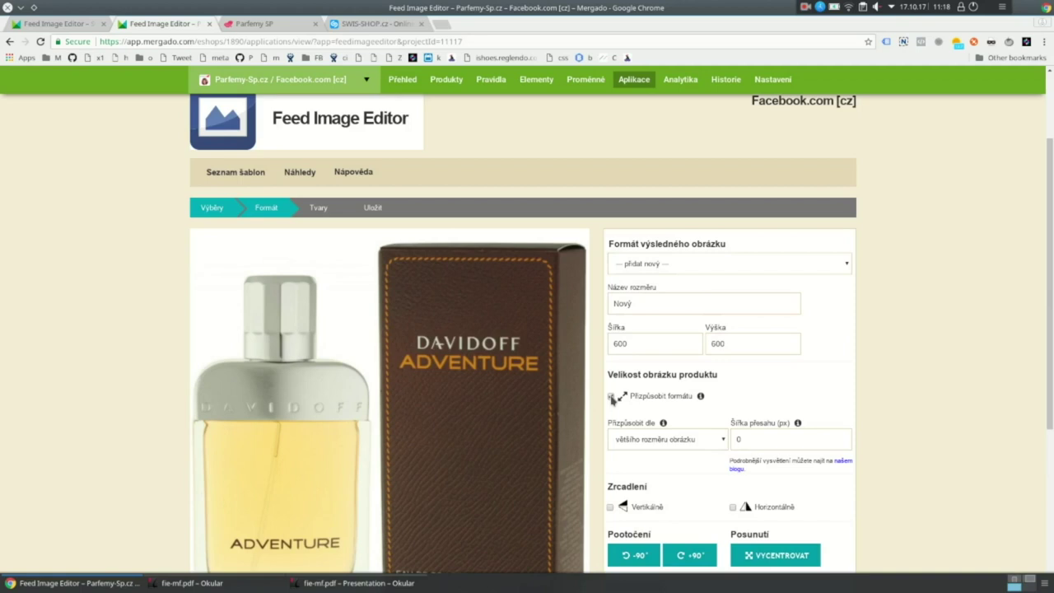
{"action": "left_click", "coordinate": [611, 397]}
{"action": "scroll", "coordinate": [625, 399], "scroll_direction": "down", "scroll_amount": 3}
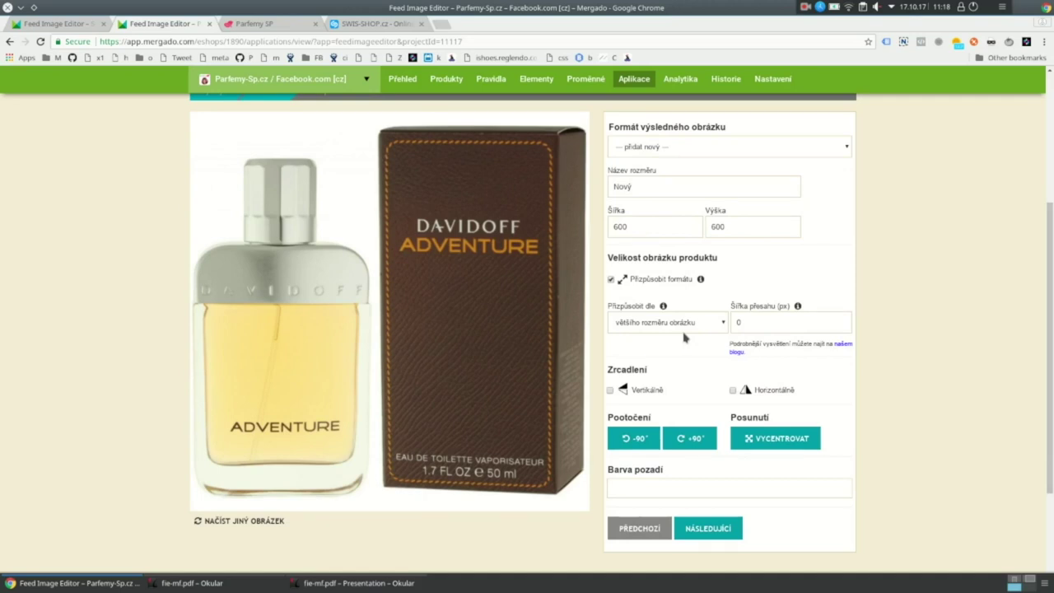
Try an overlap width of 100 px for the fitted product image and change it to -100 px.
{"action": "left_click_drag", "start_coordinate": [841, 321], "coordinate": [730, 331]}
{"action": "type", "text": "100"}
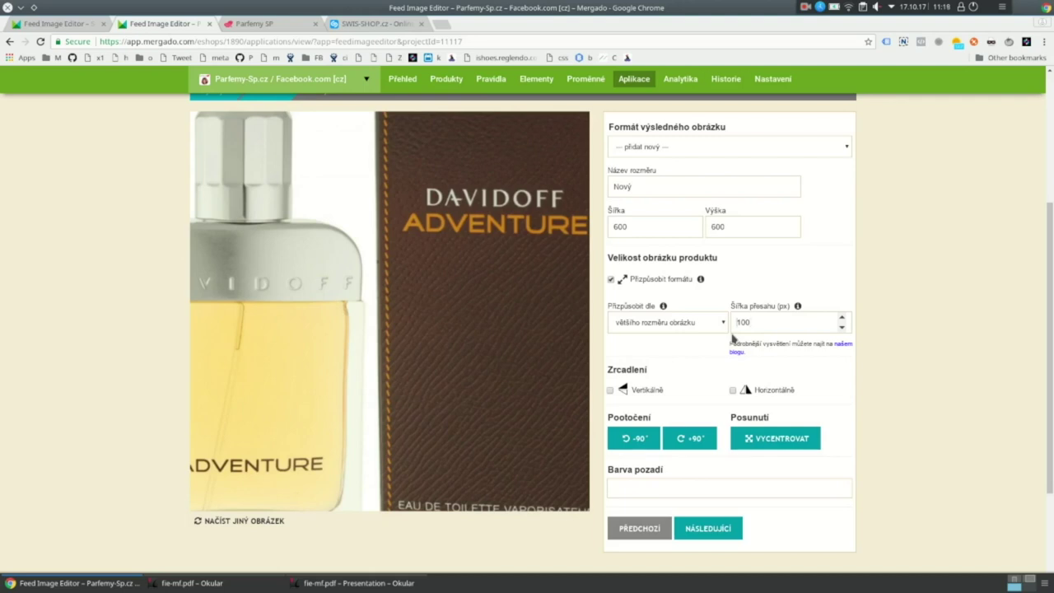
{"action": "type", "text": "-"}
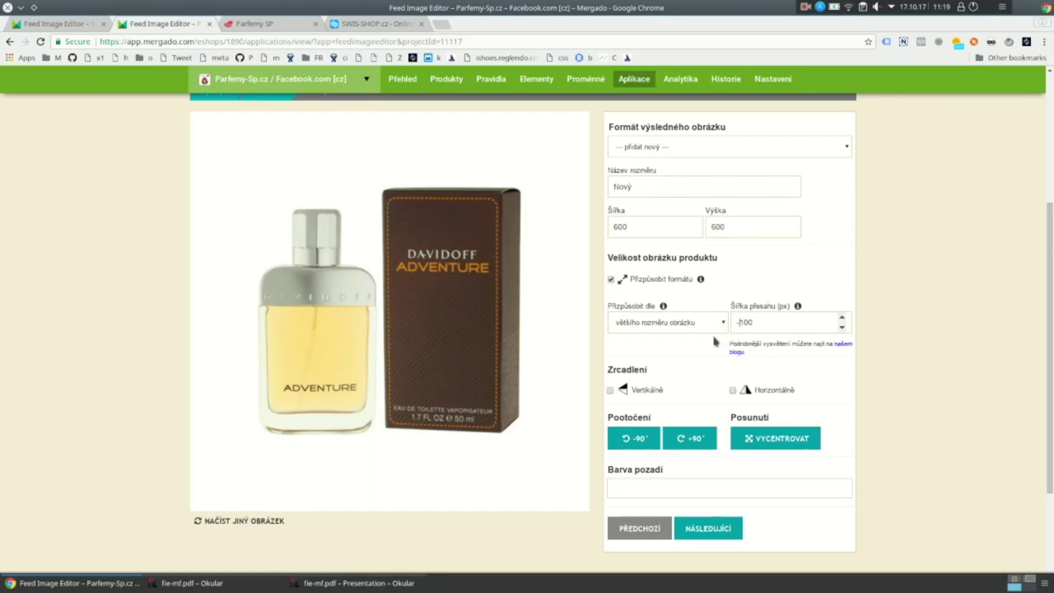
Nudge the product image slightly downward and set the output format to Facebook 1.91 : 1 (1200 × 628 px).
{"action": "mouse_move", "coordinate": [449, 354]}
{"action": "left_mouse_down"}
{"action": "mouse_move", "coordinate": [420, 245]}
{"action": "mouse_move", "coordinate": [521, 239]}
{"action": "mouse_move", "coordinate": [474, 306]}
{"action": "mouse_move", "coordinate": [462, 352]}
{"action": "mouse_move", "coordinate": [472, 380]}
{"action": "mouse_move", "coordinate": [454, 369]}
{"action": "left_mouse_up"}
{"action": "left_click", "coordinate": [652, 150]}
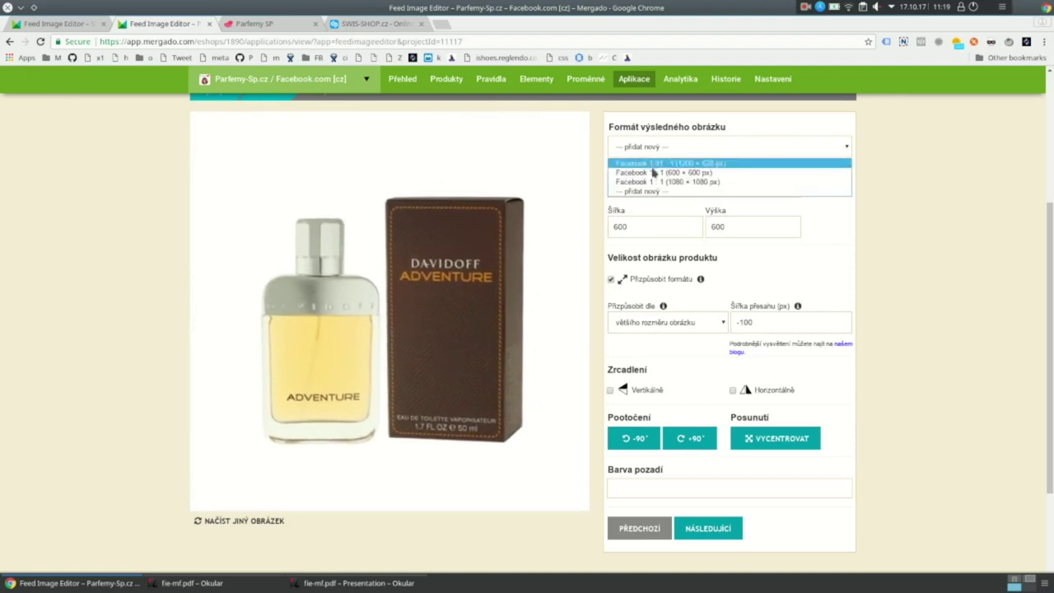
{"action": "left_click", "coordinate": [656, 164]}
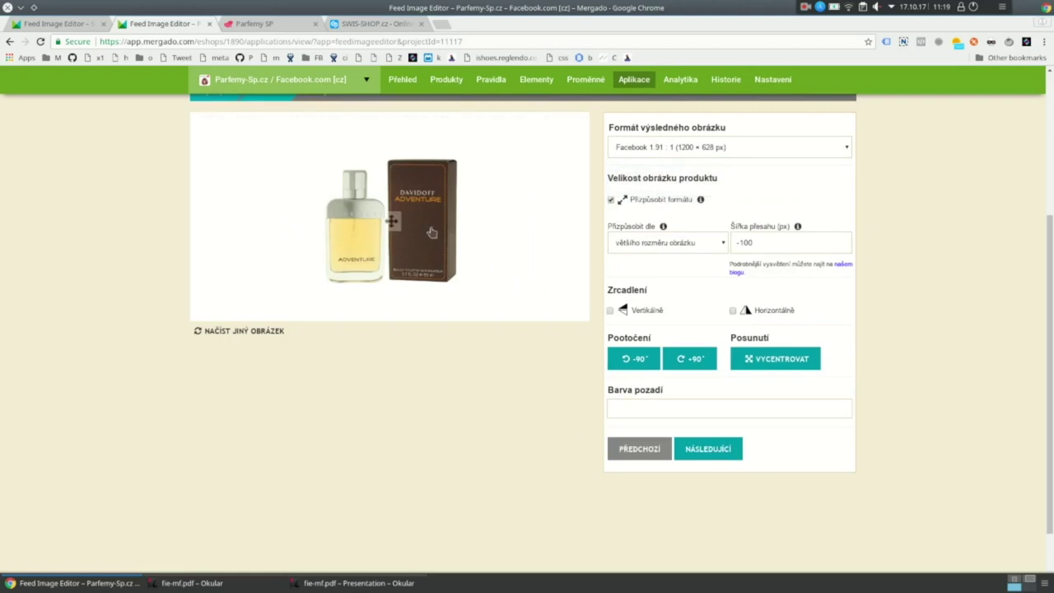
Move the product image into the right half of the preview and turn off fitting to the format.
{"action": "left_click_drag", "start_coordinate": [390, 224], "coordinate": [500, 218]}
{"action": "scroll", "coordinate": [500, 218], "scroll_direction": "up", "scroll_amount": 3}
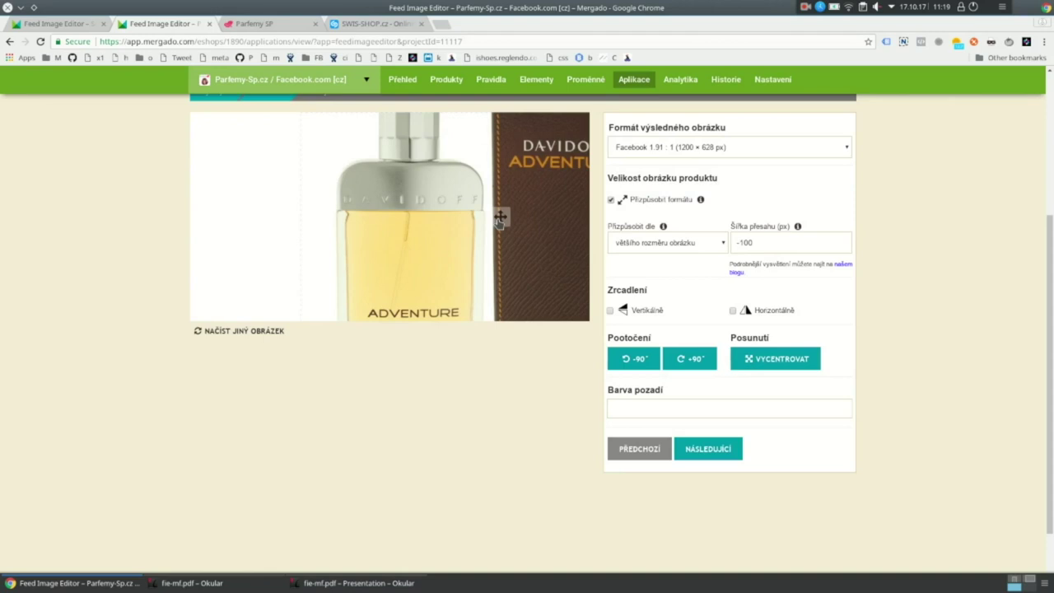
{"action": "left_click", "coordinate": [610, 200]}
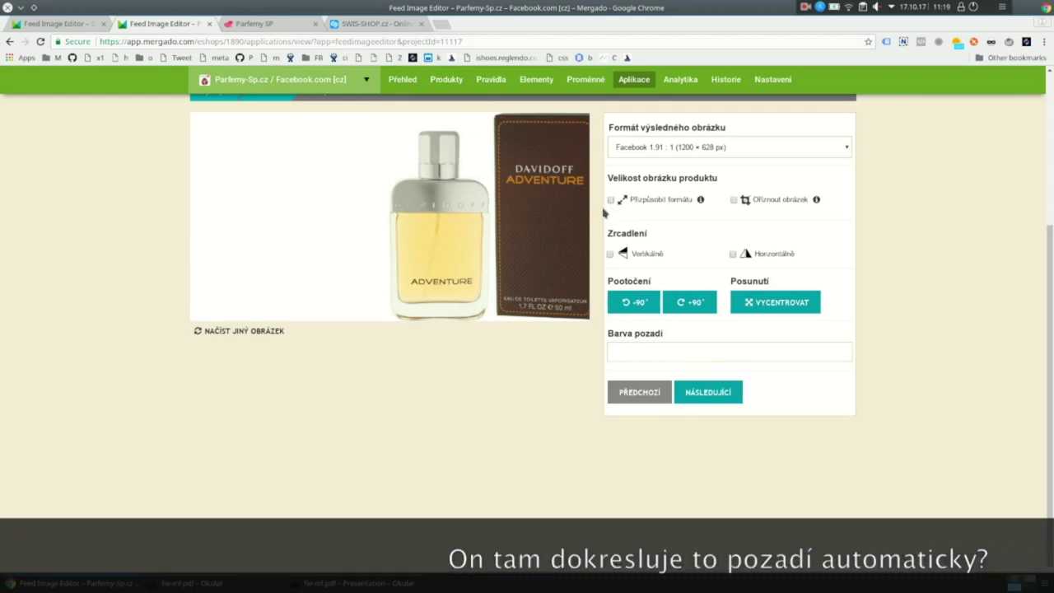
Try reddish background colours such as #DEC1C1 behind the product image and return the background to white.
{"action": "left_click", "coordinate": [658, 358]}
{"action": "left_click", "coordinate": [666, 381]}
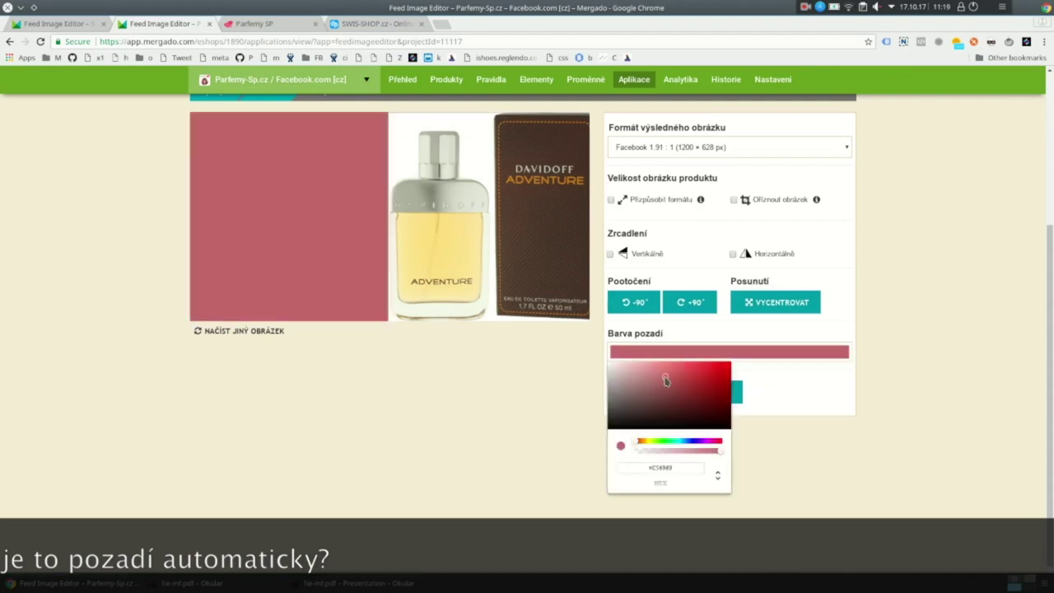
{"action": "left_click", "coordinate": [632, 393]}
{"action": "left_click", "coordinate": [624, 375]}
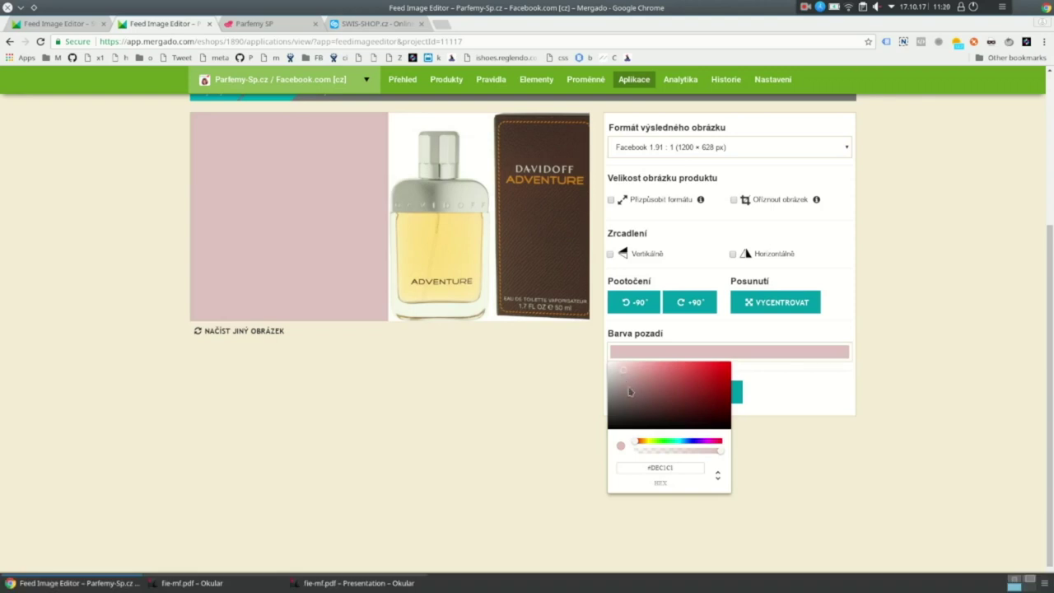
{"action": "left_click", "coordinate": [618, 377]}
{"action": "left_click_drag", "start_coordinate": [621, 395], "coordinate": [604, 349]}
{"action": "left_click", "coordinate": [576, 415]}
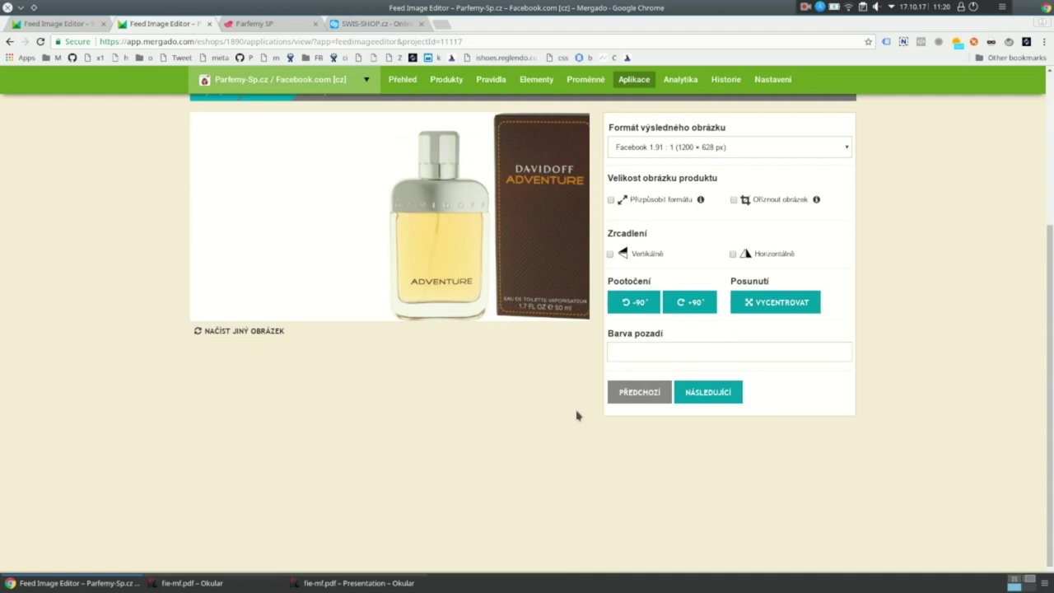
Rotate the product image by -90° three times.
{"action": "left_click", "coordinate": [644, 303]}
{"action": "left_click", "coordinate": [645, 304]}
{"action": "left_click", "coordinate": [645, 305]}
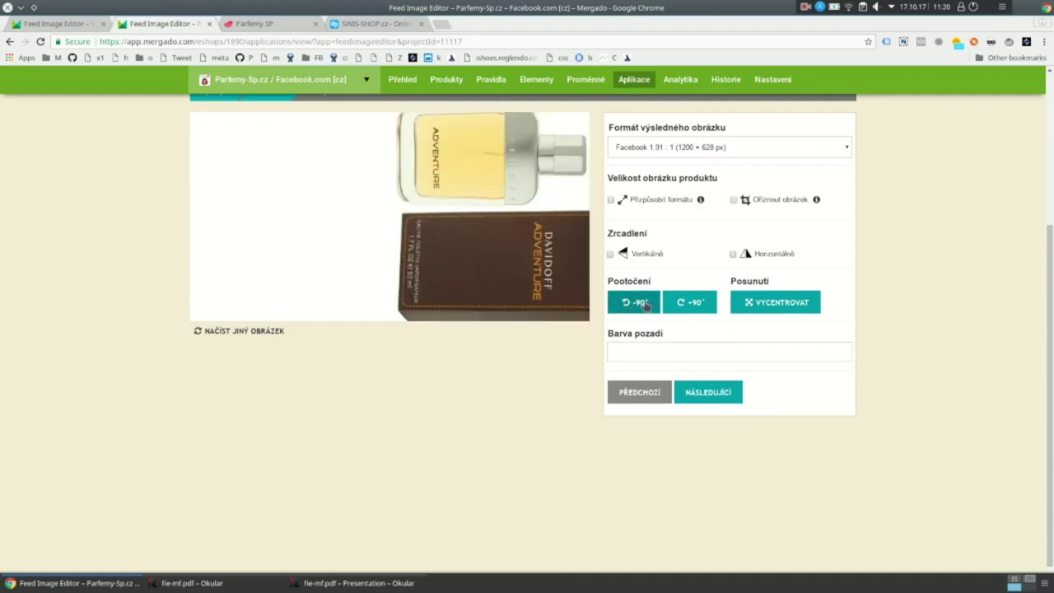
Try horizontal and vertical mirroring of the product image, centre the image, and switch both mirrorings off again.
{"action": "left_click", "coordinate": [768, 253]}
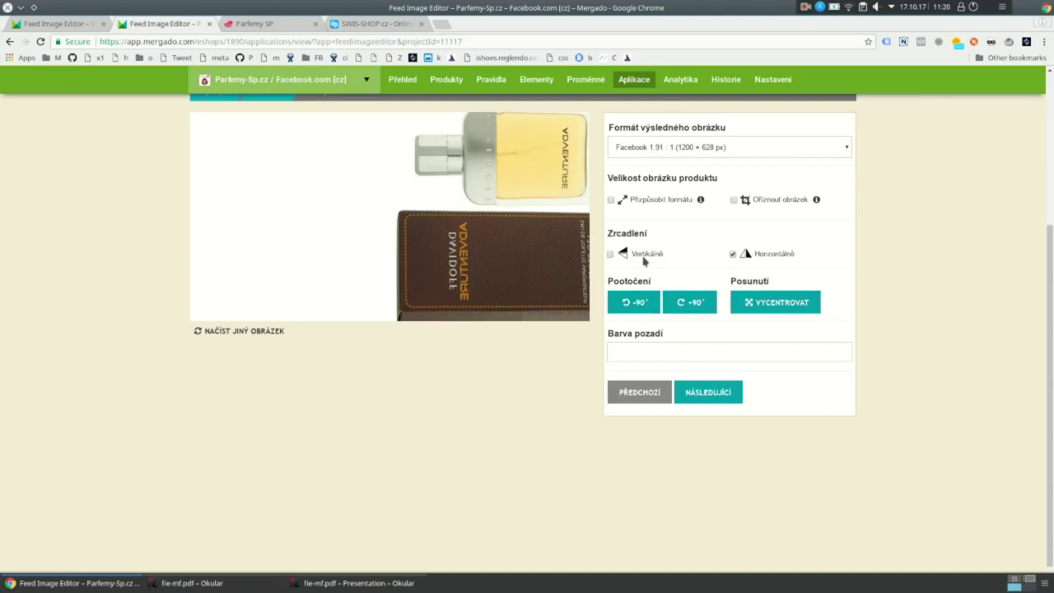
{"action": "left_click", "coordinate": [644, 258]}
{"action": "left_click", "coordinate": [644, 259]}
{"action": "left_click", "coordinate": [746, 298]}
{"action": "left_click", "coordinate": [732, 254]}
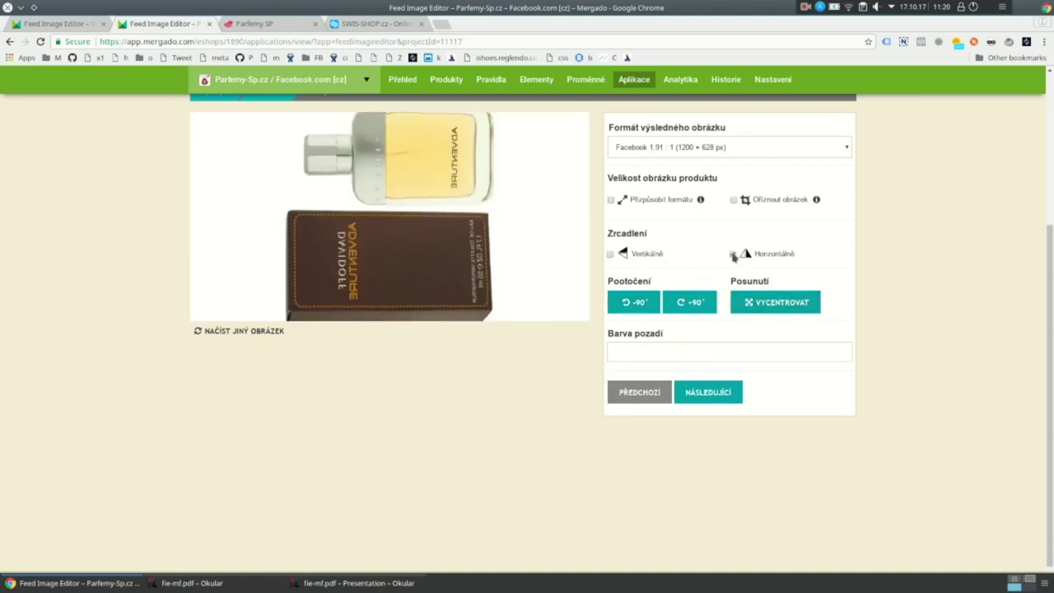
{"action": "left_click", "coordinate": [640, 256]}
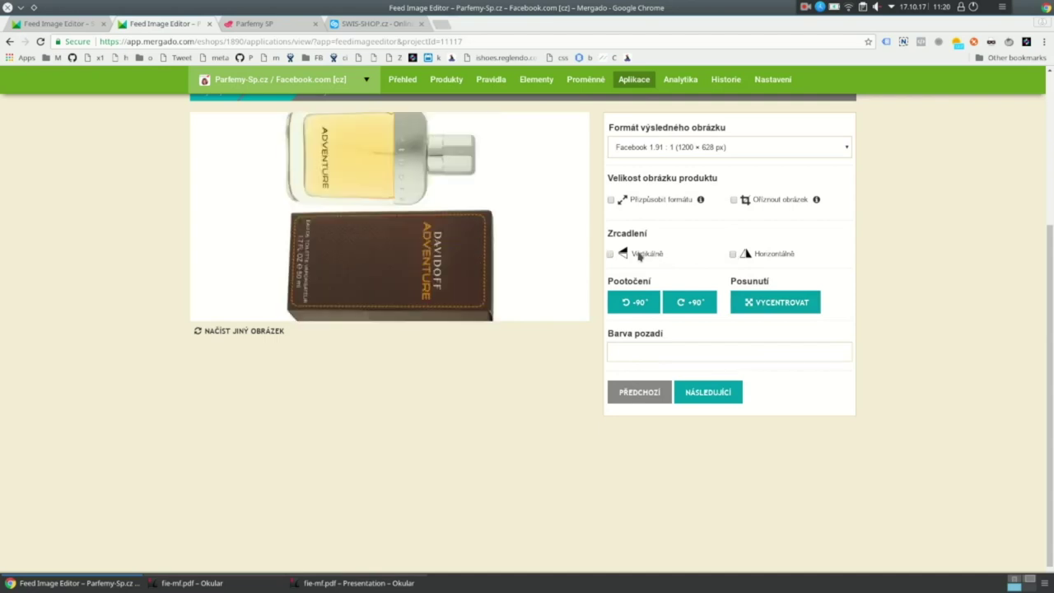
Rotate the product image by -90° so it stands upright and move it into the right half of the preview.
{"action": "left_click", "coordinate": [634, 304]}
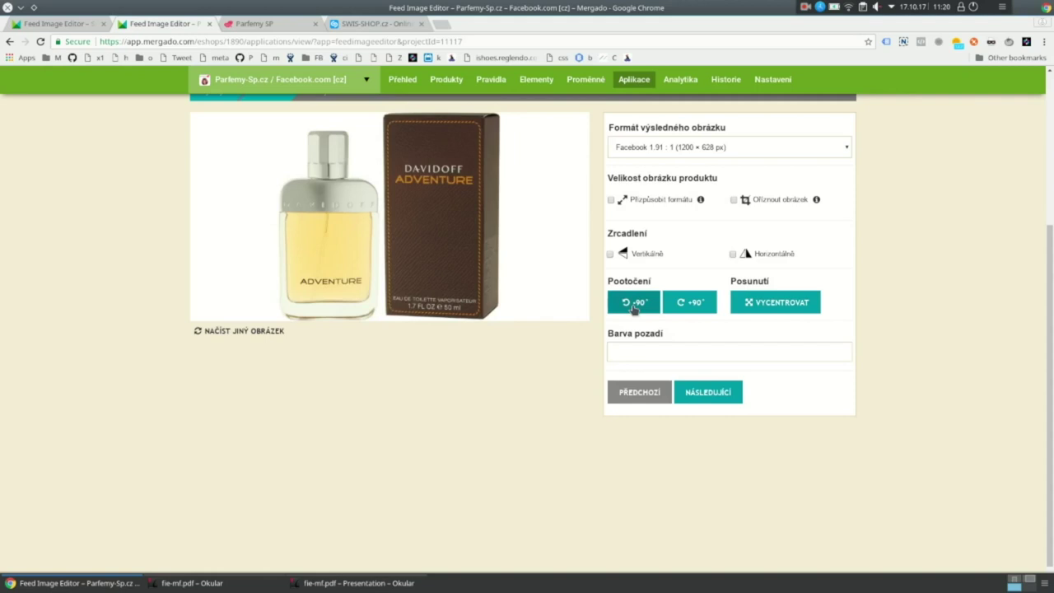
{"action": "left_click_drag", "start_coordinate": [417, 244], "coordinate": [477, 240]}
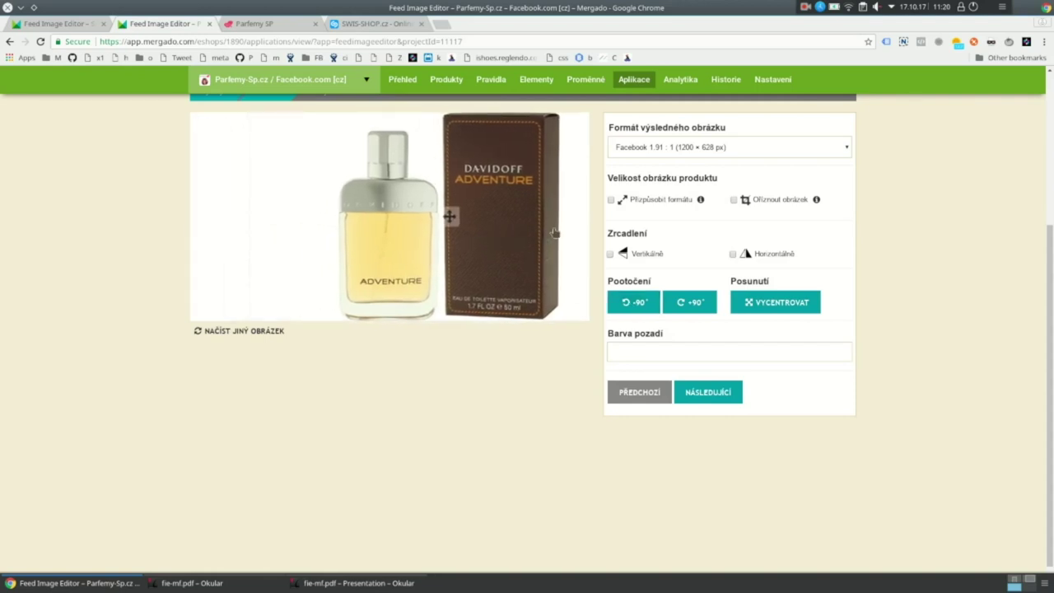
Try fitting the product image to the format, turn the fitting off again and continue to the shapes stage.
{"action": "left_click", "coordinate": [612, 201]}
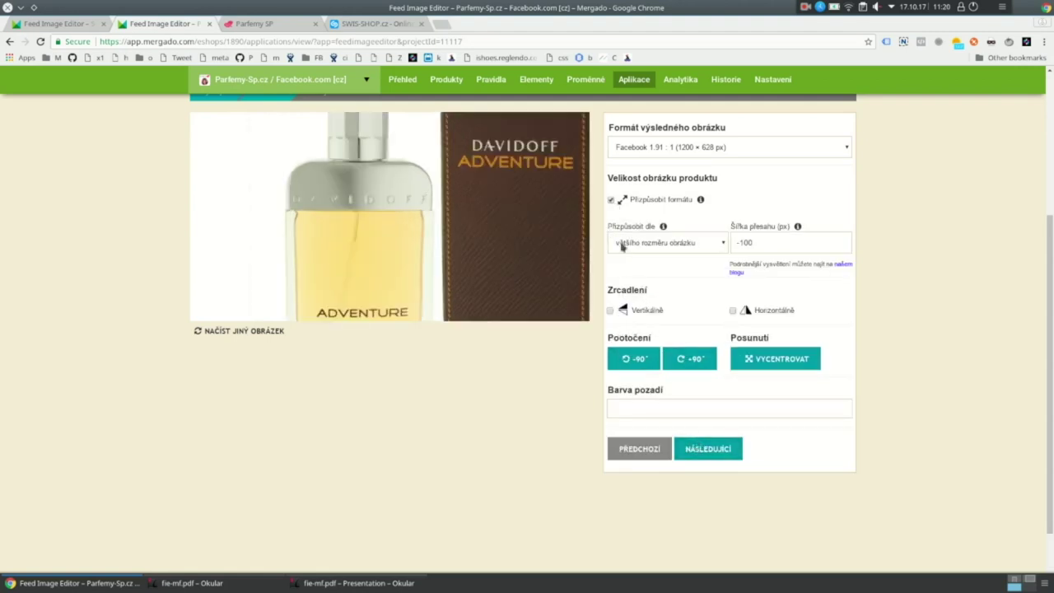
{"action": "left_click", "coordinate": [611, 200]}
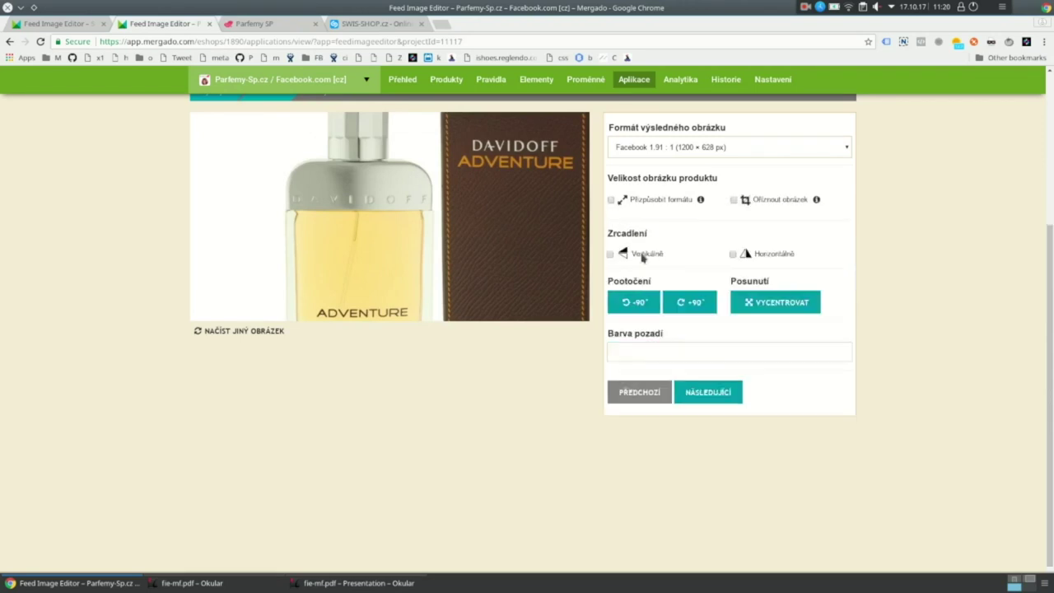
{"action": "left_click", "coordinate": [700, 391]}
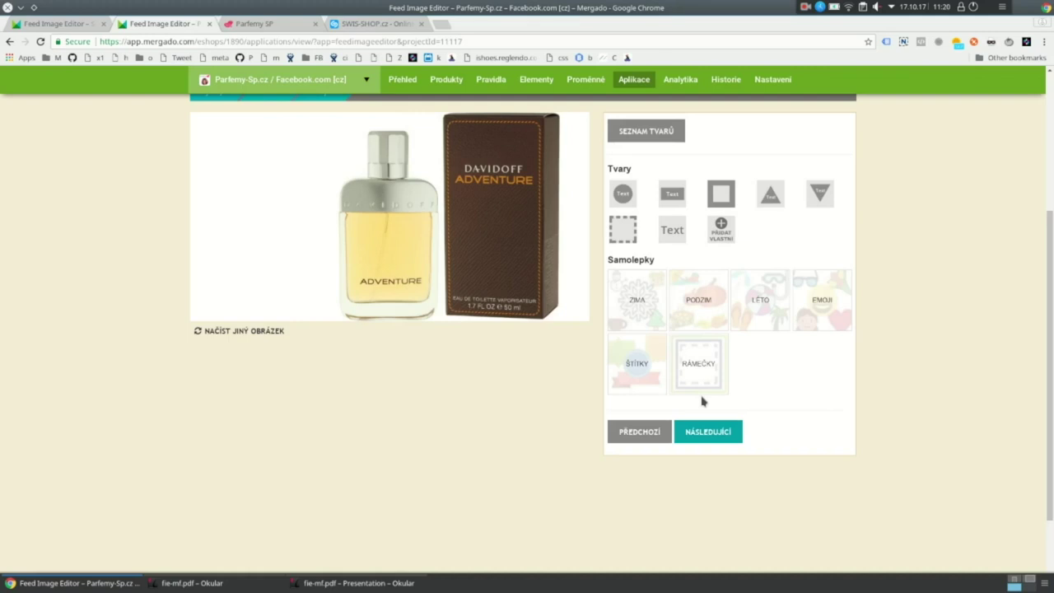
Add a circle shape to the ad image and set its text to AKCE.
{"action": "scroll", "coordinate": [671, 428], "scroll_direction": "up", "scroll_amount": 1}
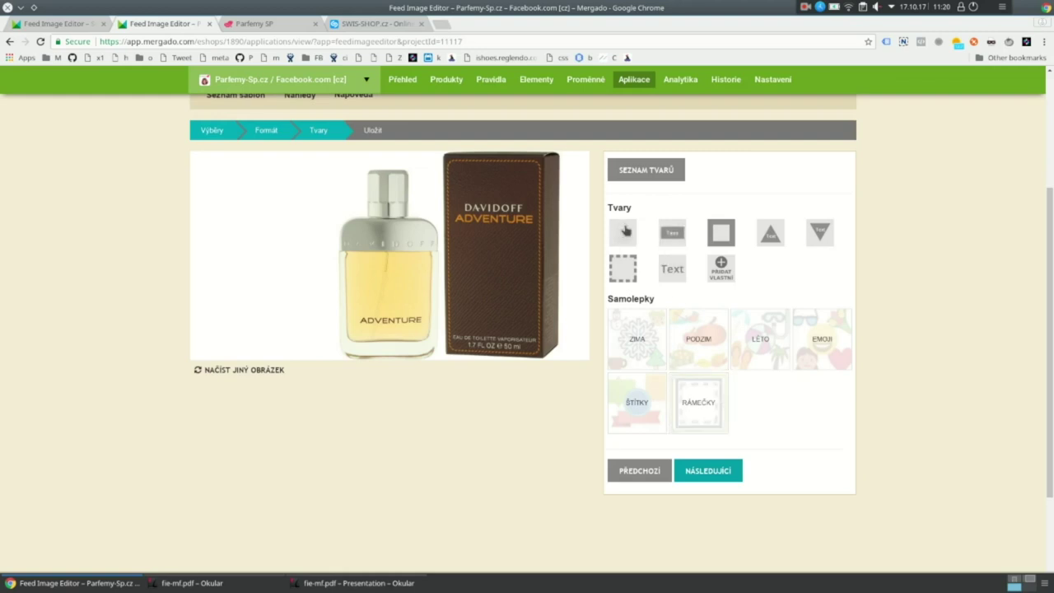
{"action": "left_click", "coordinate": [623, 232]}
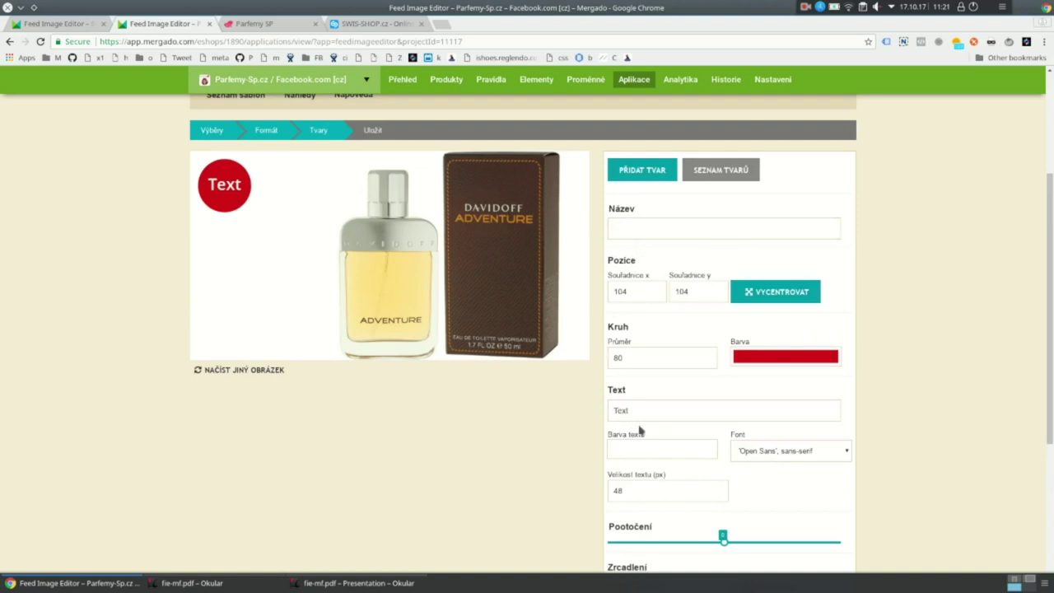
{"action": "left_click_drag", "start_coordinate": [629, 409], "coordinate": [595, 403]}
{"action": "type", "text": "AKCE"}
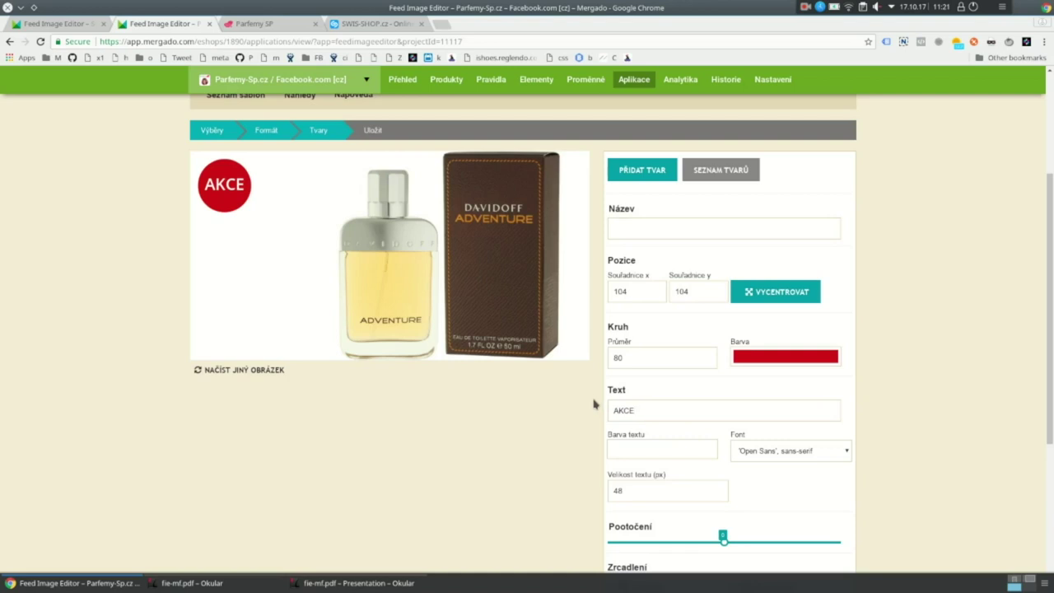
Rotate the AKCE circle by -27°, name the shape Akce and return to the list of shapes.
{"action": "left_click_drag", "start_coordinate": [728, 546], "coordinate": [707, 542]}
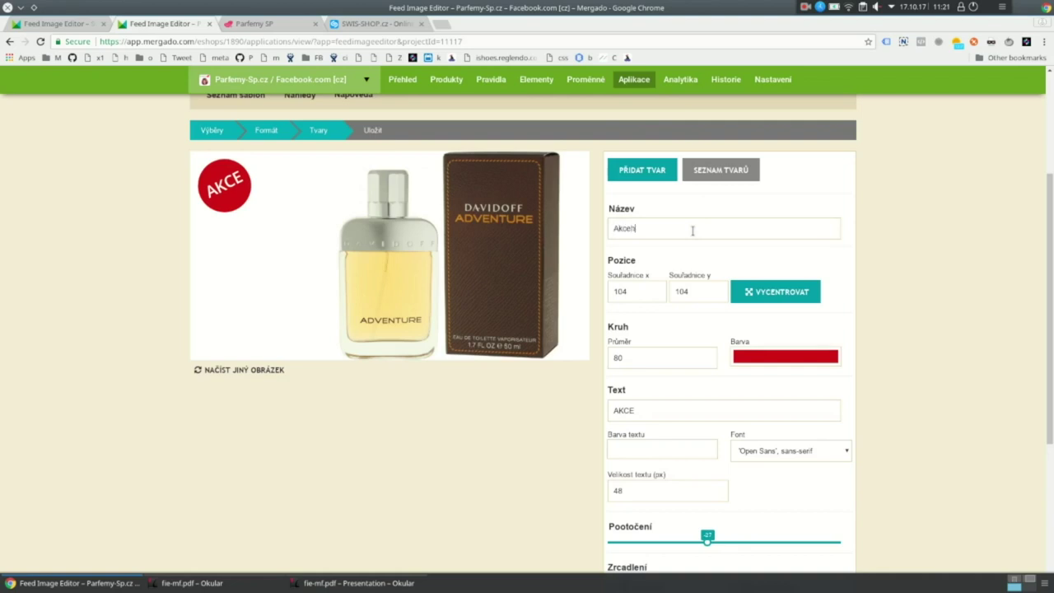
{"action": "key", "text": "BackSpace"}
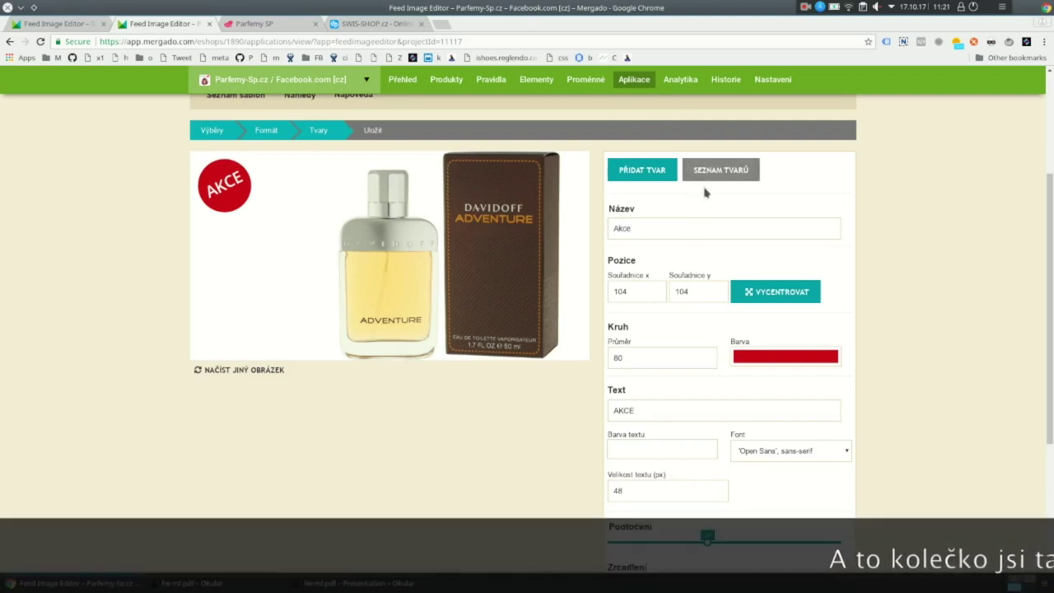
{"action": "left_click", "coordinate": [708, 170]}
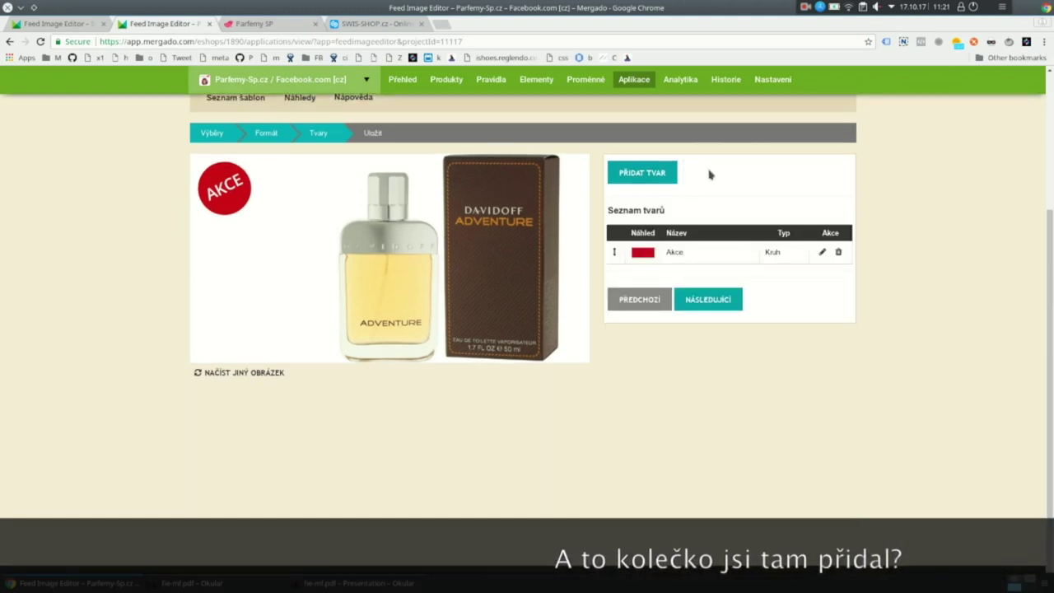
Look through the Zima stickers and return to the list of shapes without choosing one.
{"action": "left_click", "coordinate": [656, 185]}
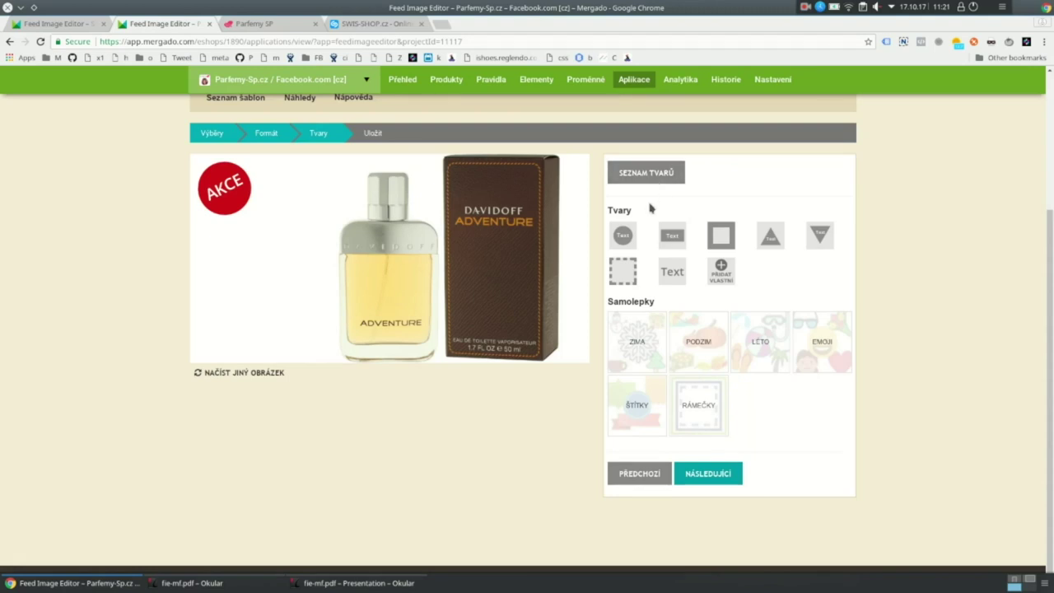
{"action": "left_click", "coordinate": [638, 340]}
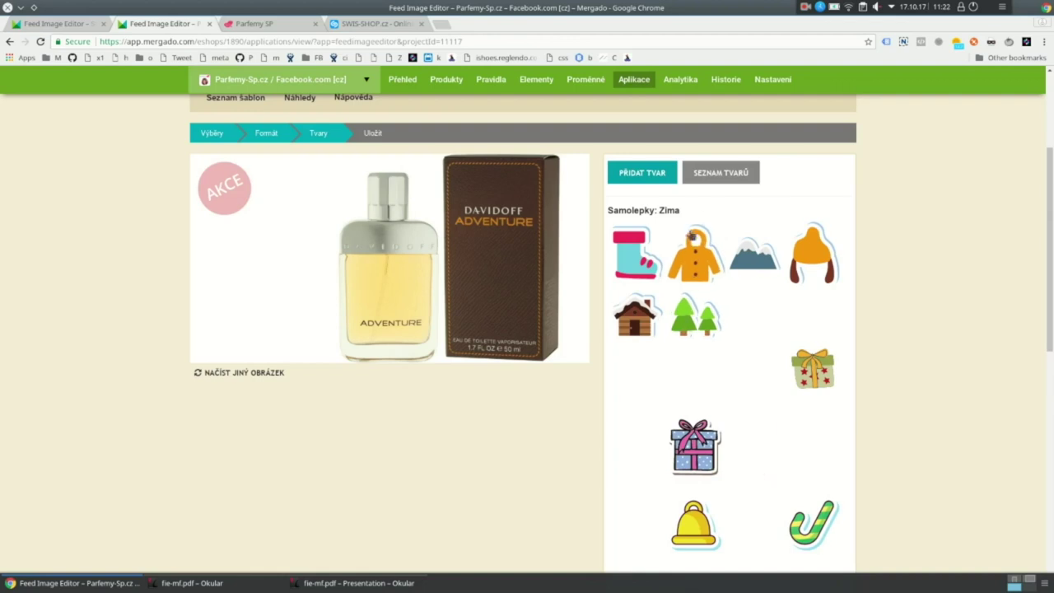
{"action": "left_click", "coordinate": [707, 176]}
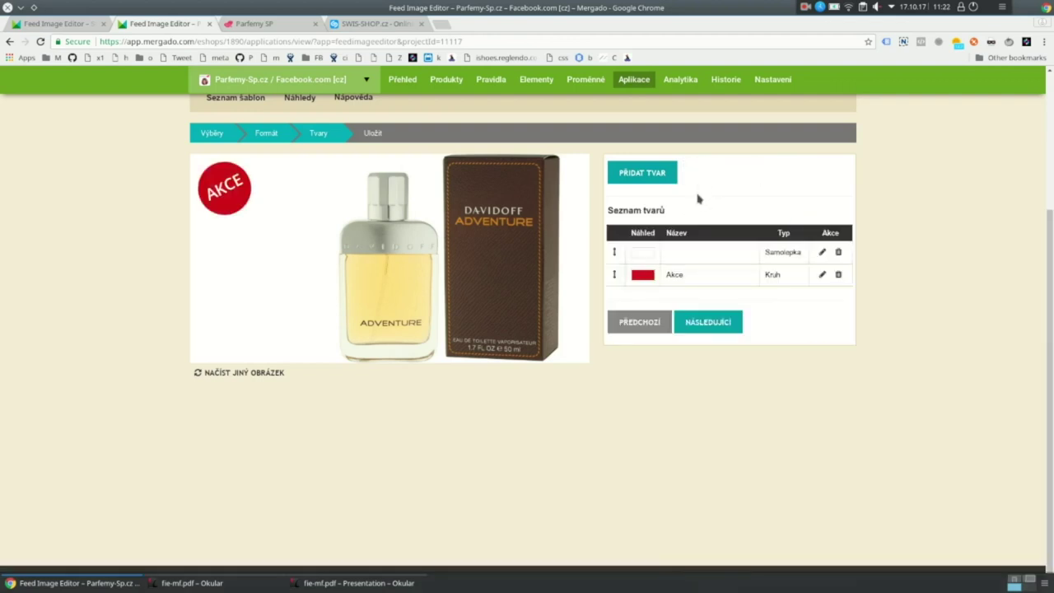
Add the square autumn-leaf frame from the Podzim stickers and enlarge it to the maximum size.
{"action": "left_click", "coordinate": [644, 173]}
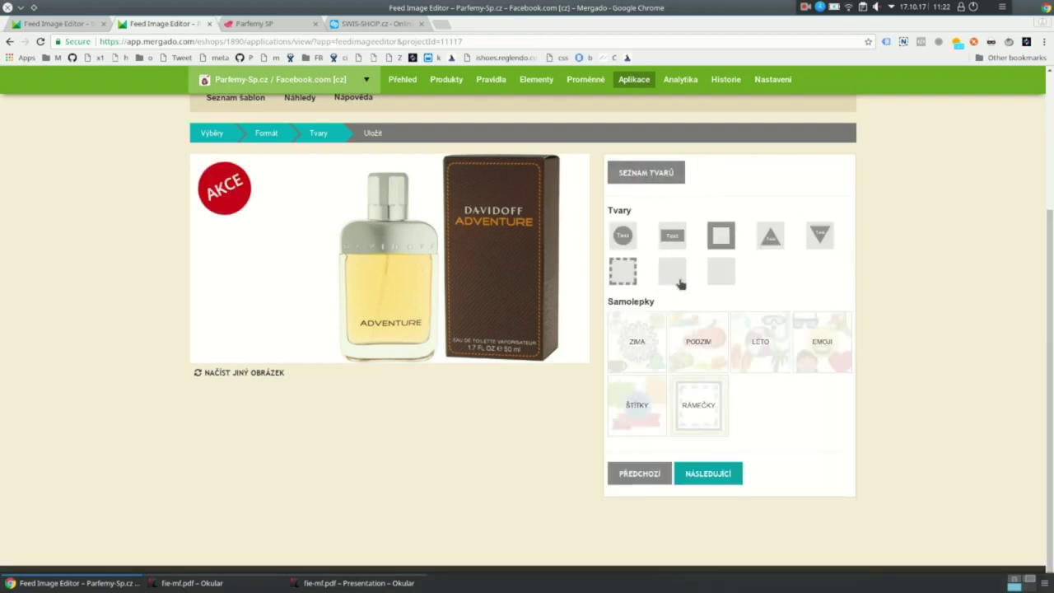
{"action": "left_click", "coordinate": [702, 338]}
{"action": "left_click", "coordinate": [700, 338]}
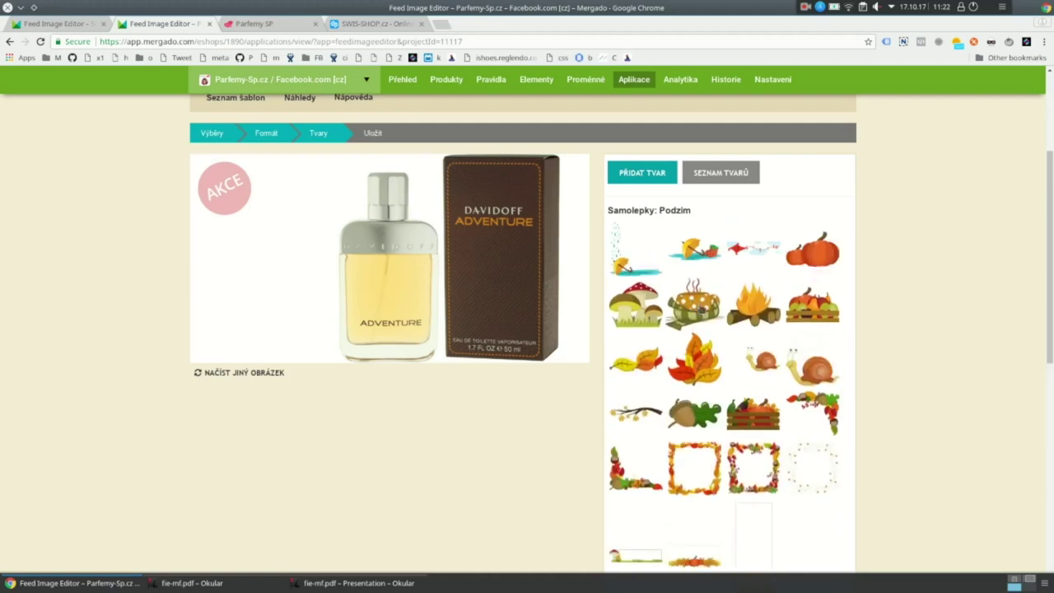
{"action": "scroll", "coordinate": [729, 363], "scroll_direction": "down", "scroll_amount": 2}
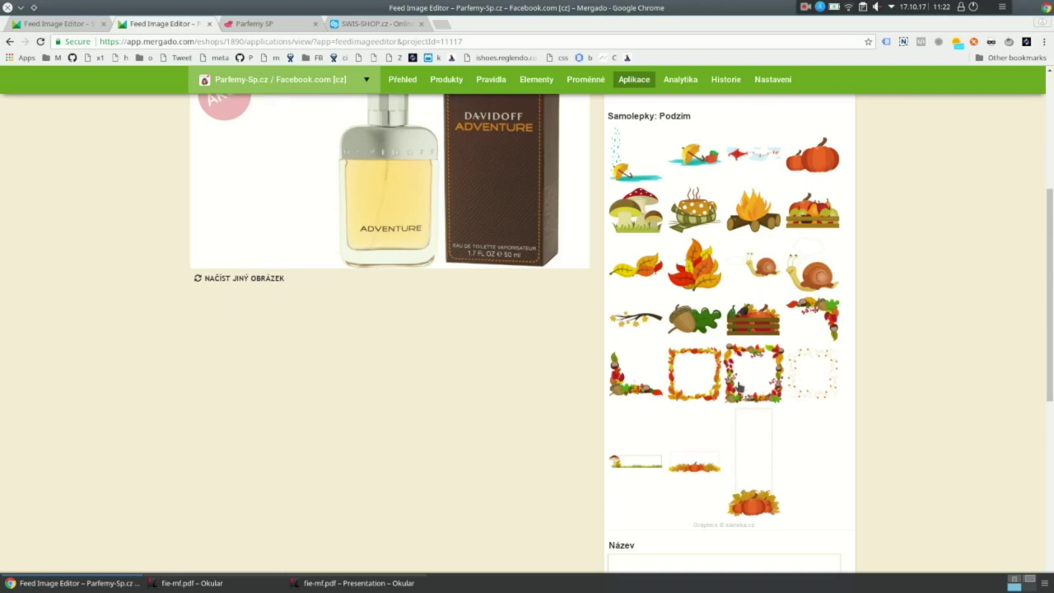
{"action": "left_click", "coordinate": [679, 405]}
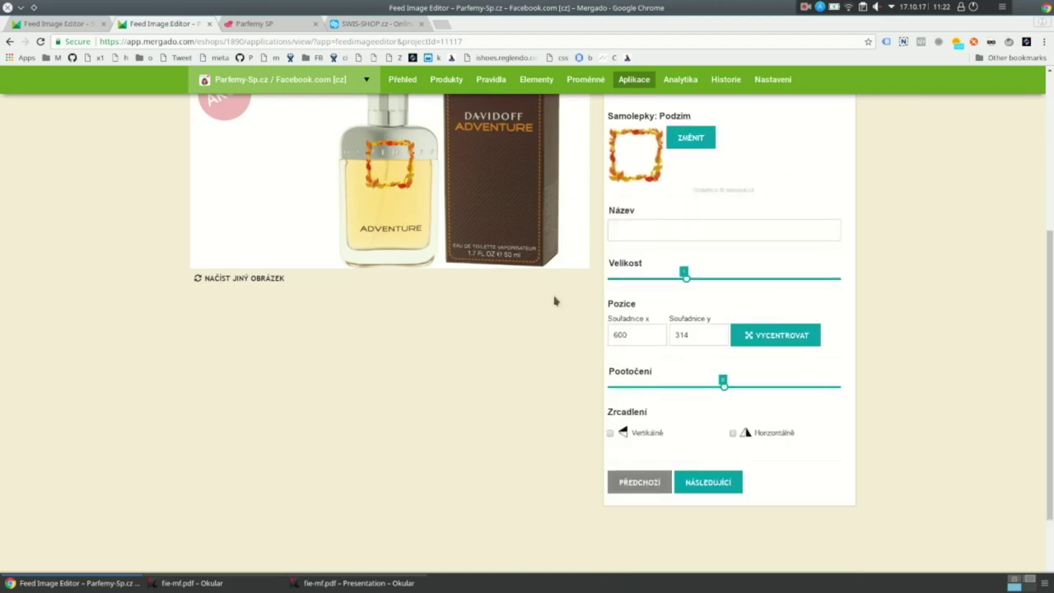
{"action": "left_click_drag", "start_coordinate": [689, 283], "coordinate": [860, 284]}
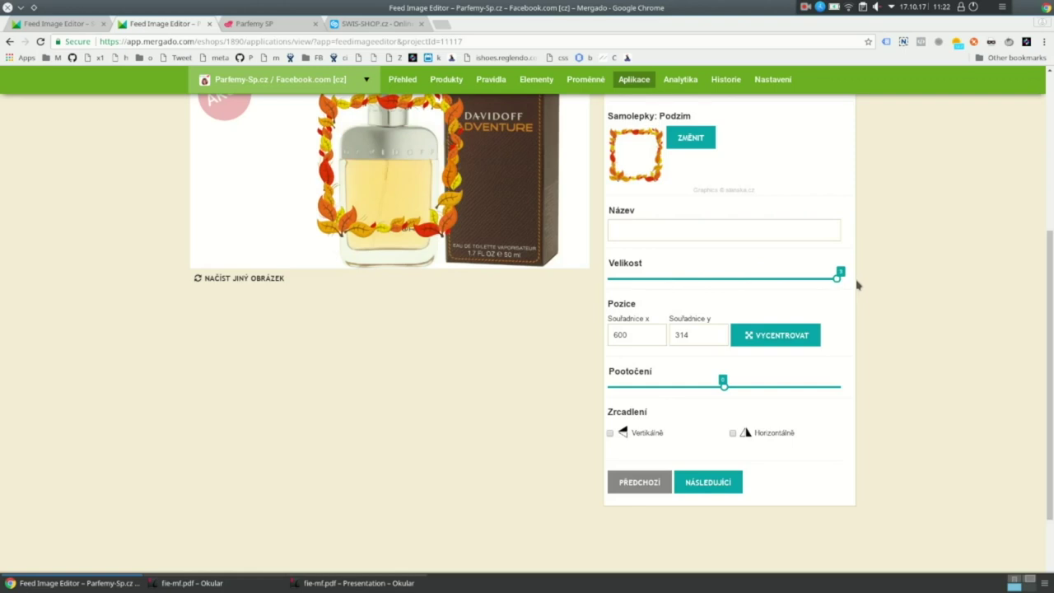
{"action": "scroll", "coordinate": [816, 275], "scroll_direction": "up", "scroll_amount": 3}
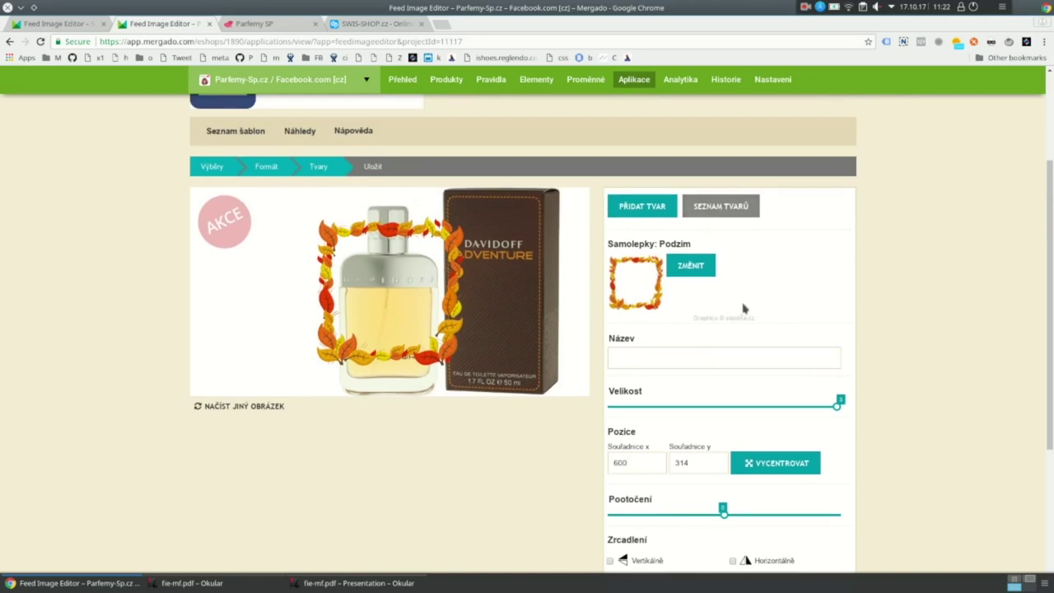
{"action": "scroll", "coordinate": [805, 321], "scroll_direction": "down", "scroll_amount": 1}
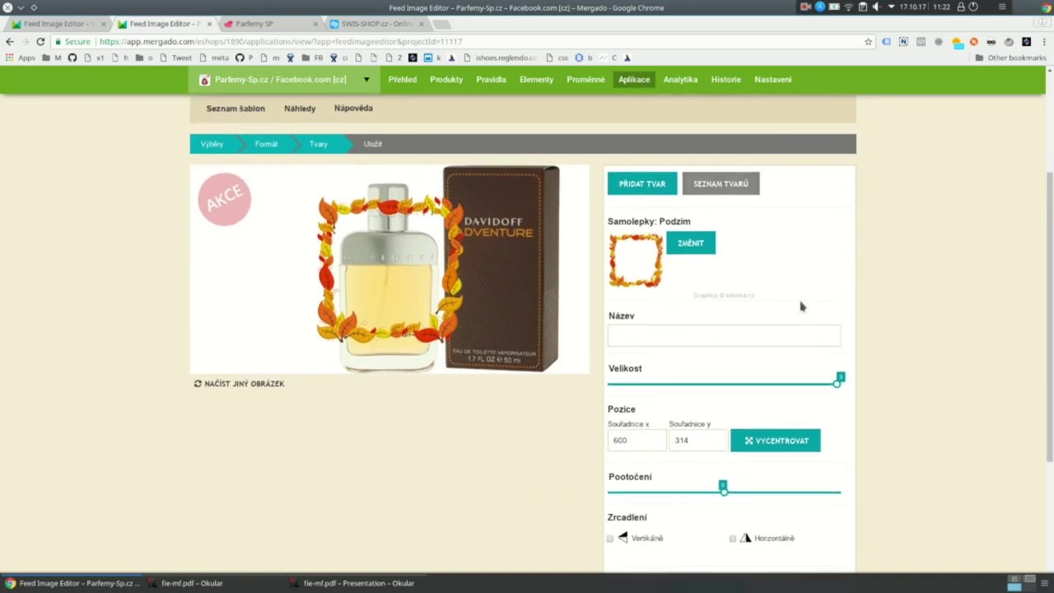
{"action": "scroll", "coordinate": [788, 296], "scroll_direction": "down", "scroll_amount": 3}
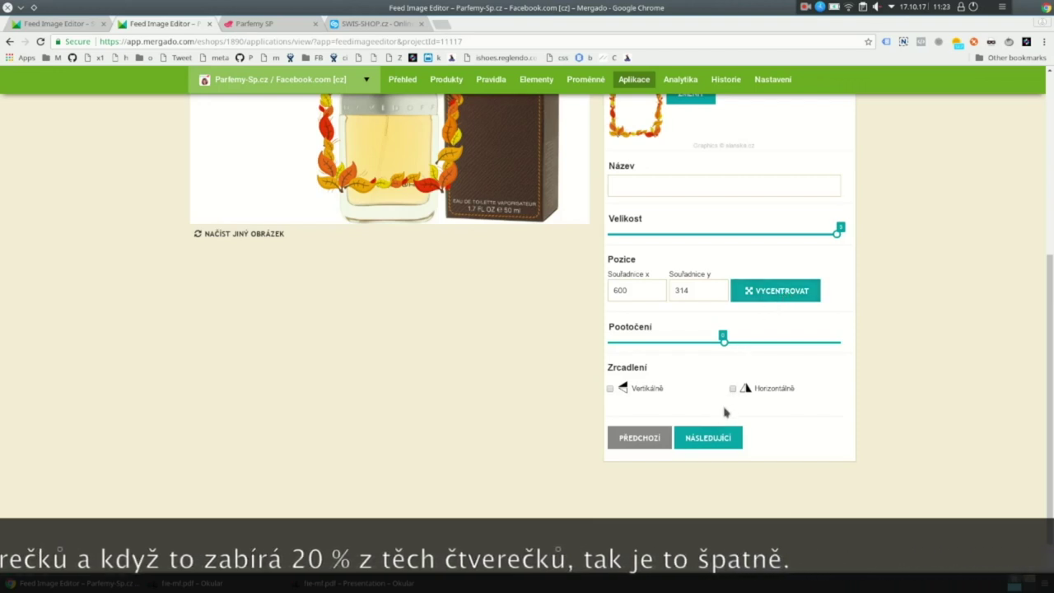
Continue to the saving stage and save the template under the name Test.
{"action": "left_click", "coordinate": [710, 438]}
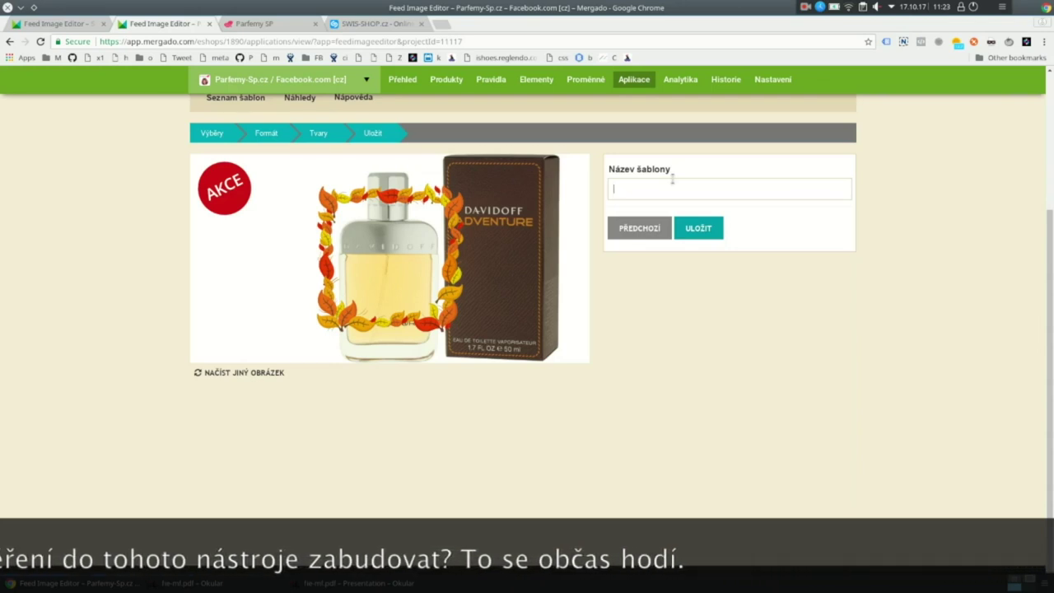
{"action": "key", "text": "Down"}
{"action": "key", "text": "Down"}
{"action": "key", "text": "Down"}
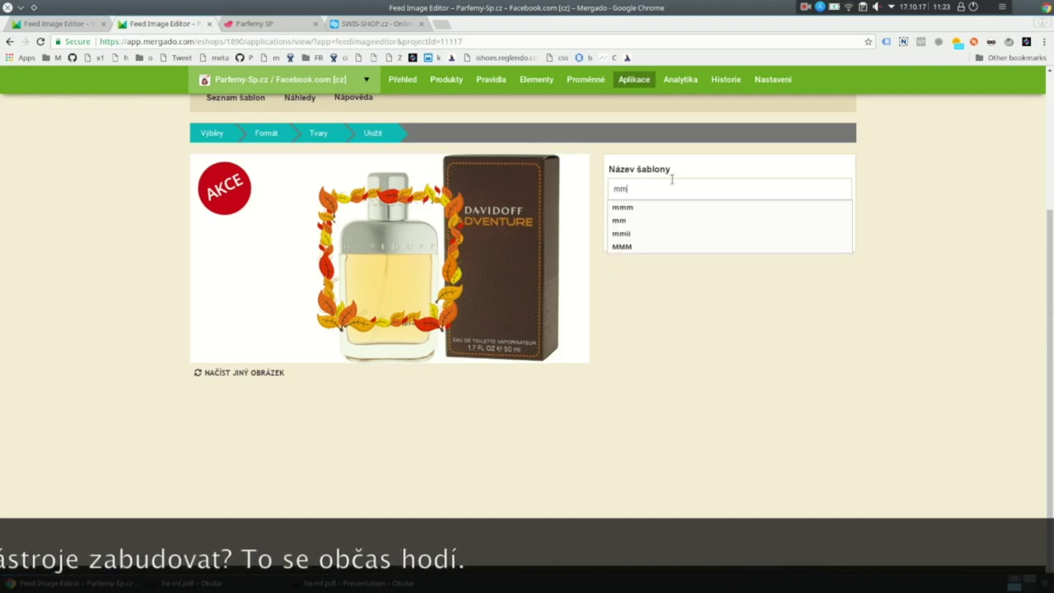
{"action": "key", "text": "Escape"}
{"action": "type", "text": "Test"}
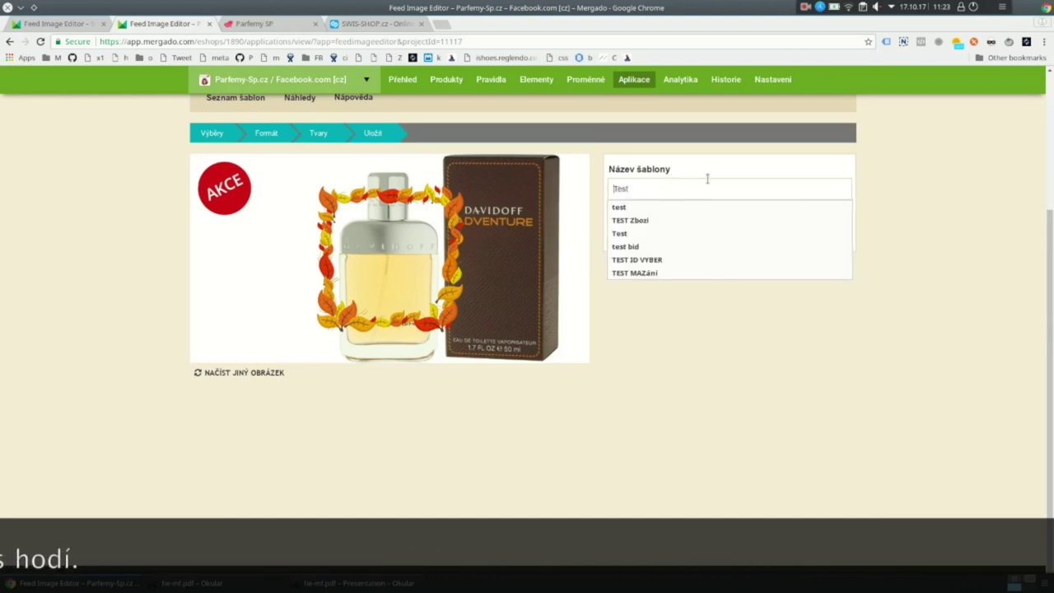
{"action": "key", "text": "Escape"}
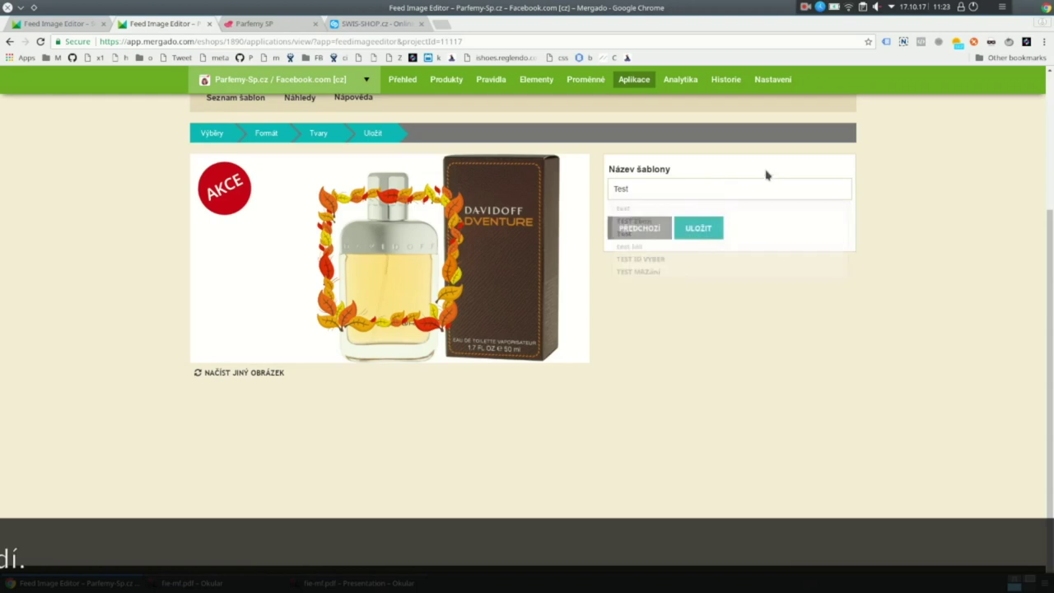
{"action": "left_click", "coordinate": [700, 229]}
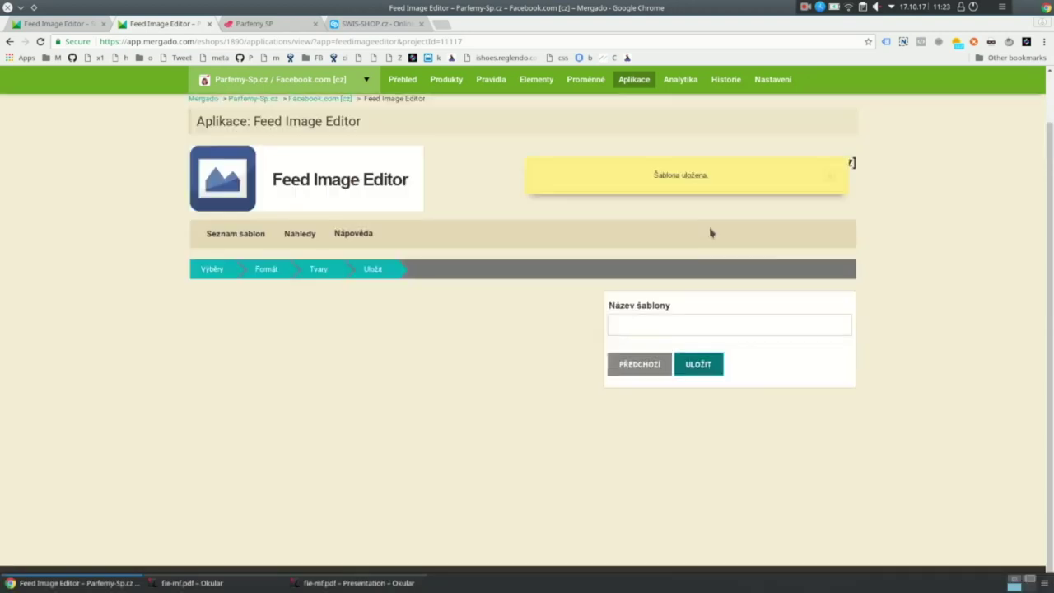
Open the preview of the template změna rozměru from the template list.
{"action": "scroll", "coordinate": [697, 276], "scroll_direction": "down", "scroll_amount": 5}
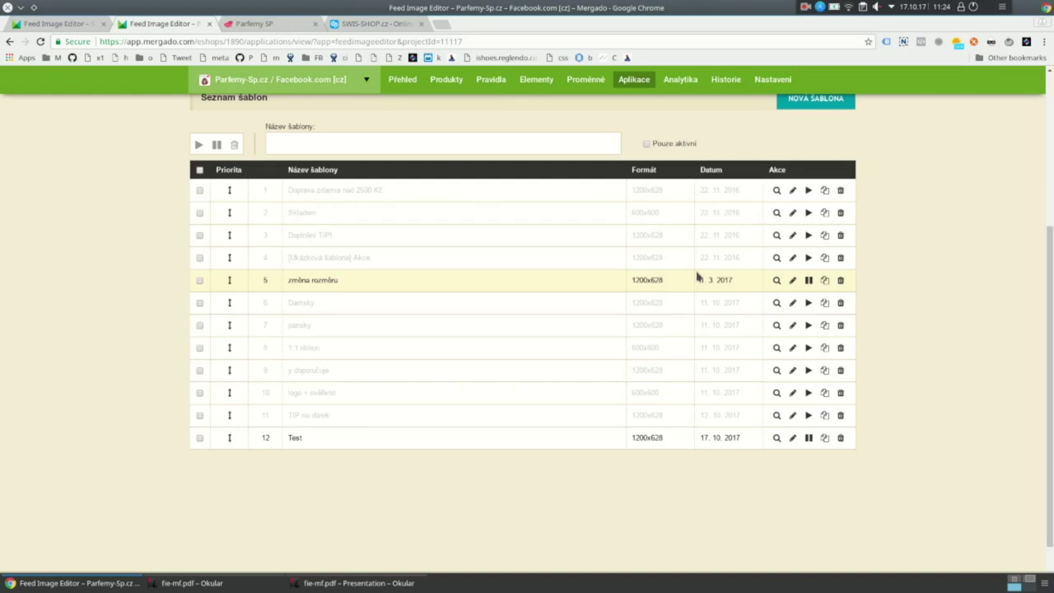
{"action": "left_click", "coordinate": [780, 285]}
{"action": "left_click", "coordinate": [776, 281]}
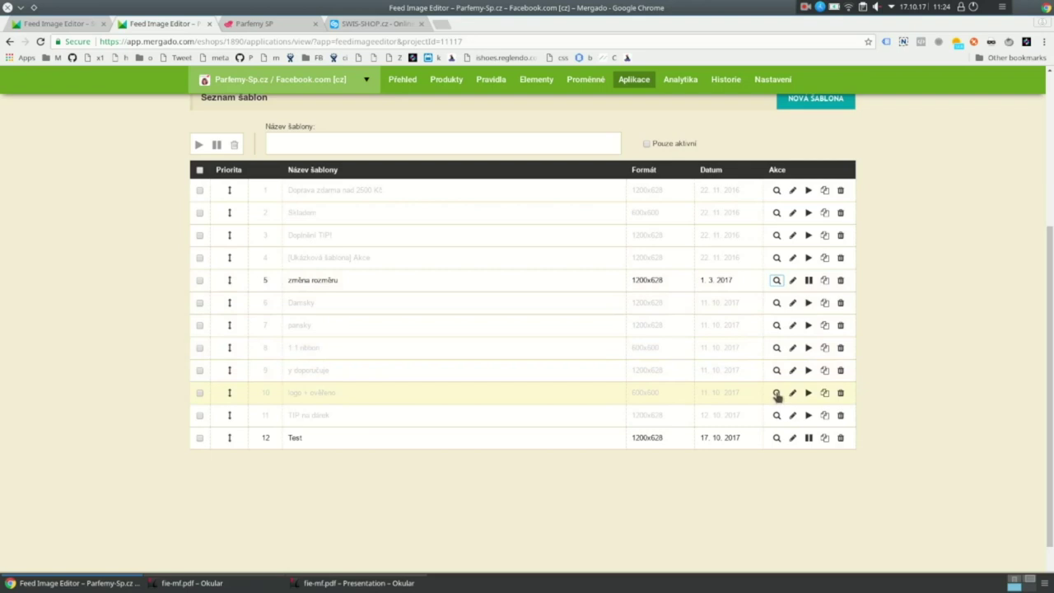
Open the image previews of the template y doporučuje and go to the second page of previews.
{"action": "scroll", "coordinate": [776, 395], "scroll_direction": "up", "scroll_amount": 2}
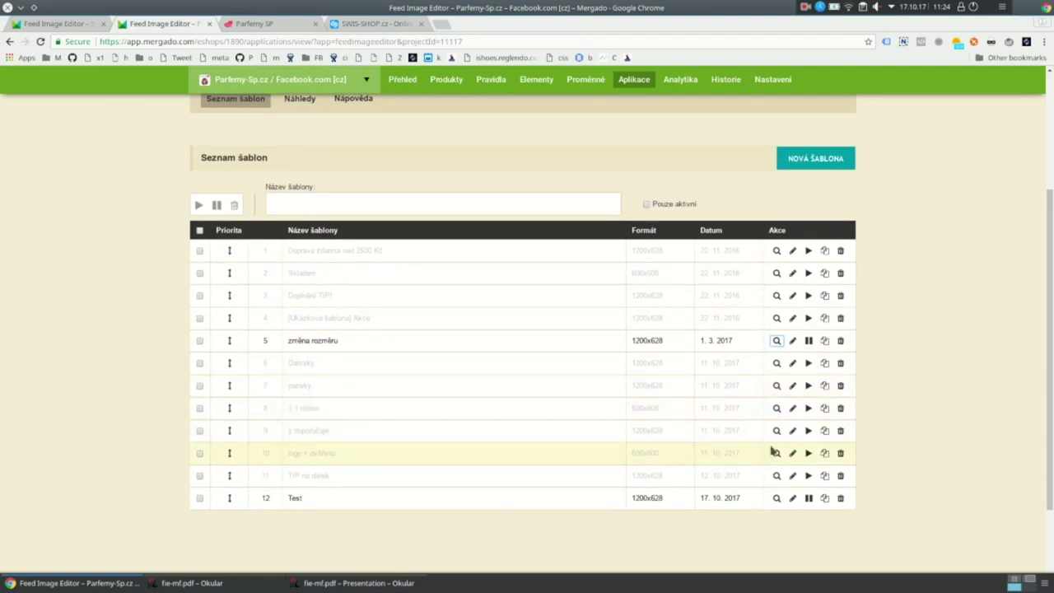
{"action": "left_click", "coordinate": [775, 431]}
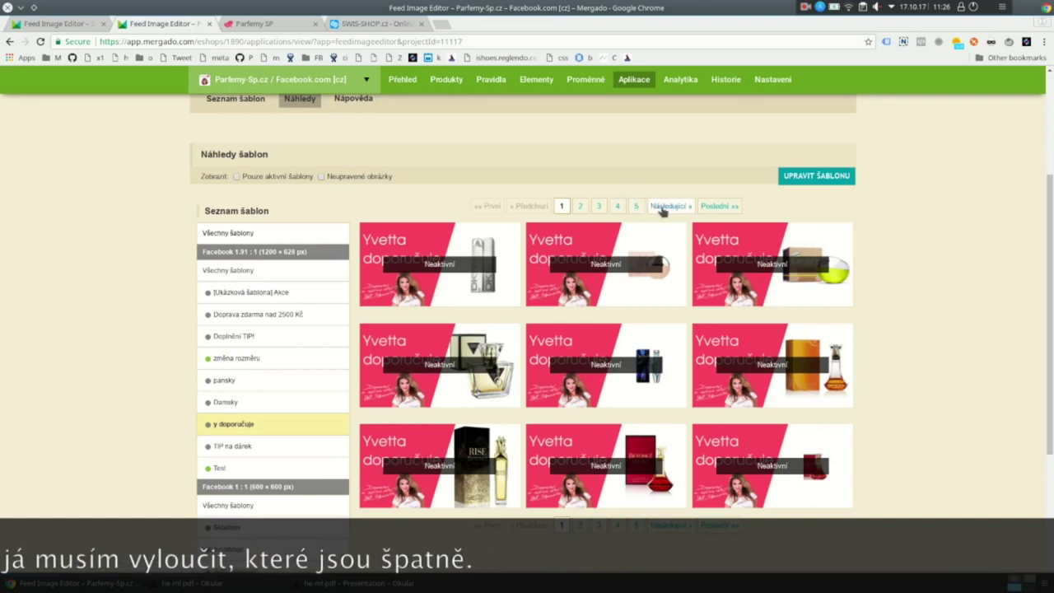
{"action": "left_click", "coordinate": [663, 207]}
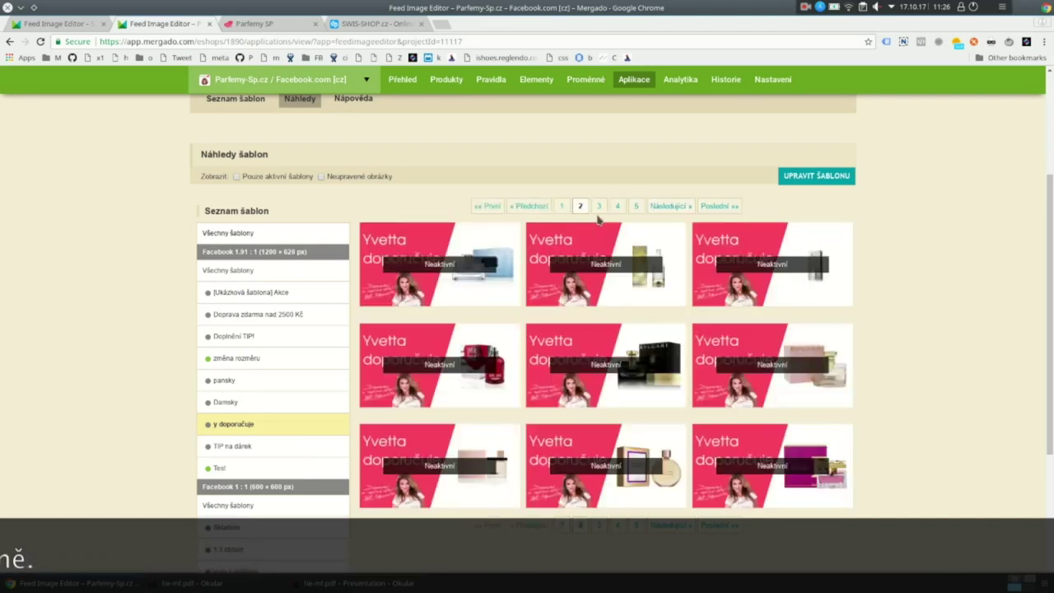
Switch to the Swis-Shop.cz Feed Image Editor project and return to its template list.
{"action": "left_click", "coordinate": [62, 26]}
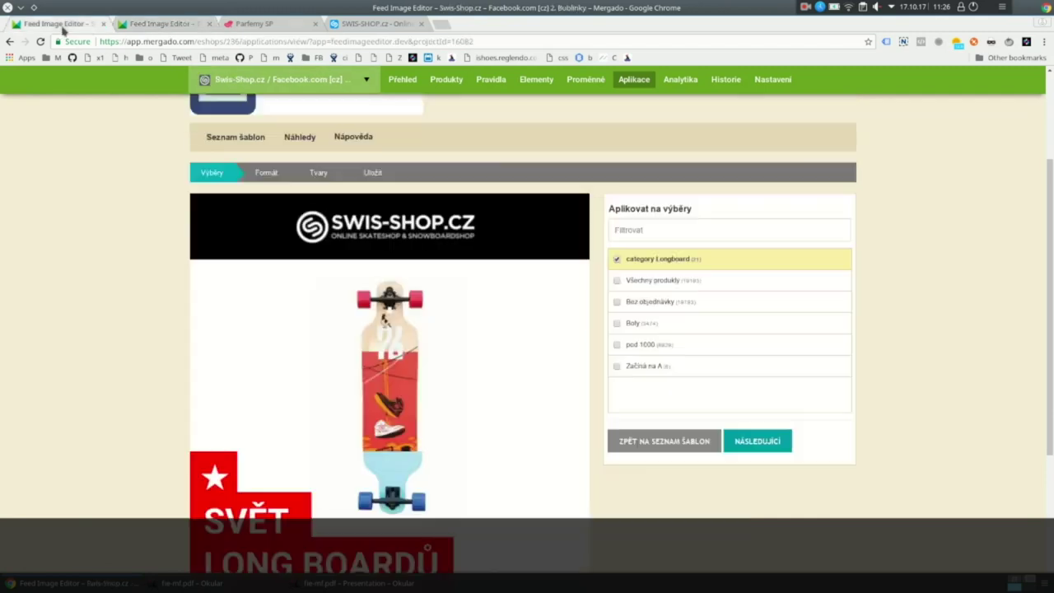
{"action": "scroll", "coordinate": [325, 194], "scroll_direction": "up", "scroll_amount": 3}
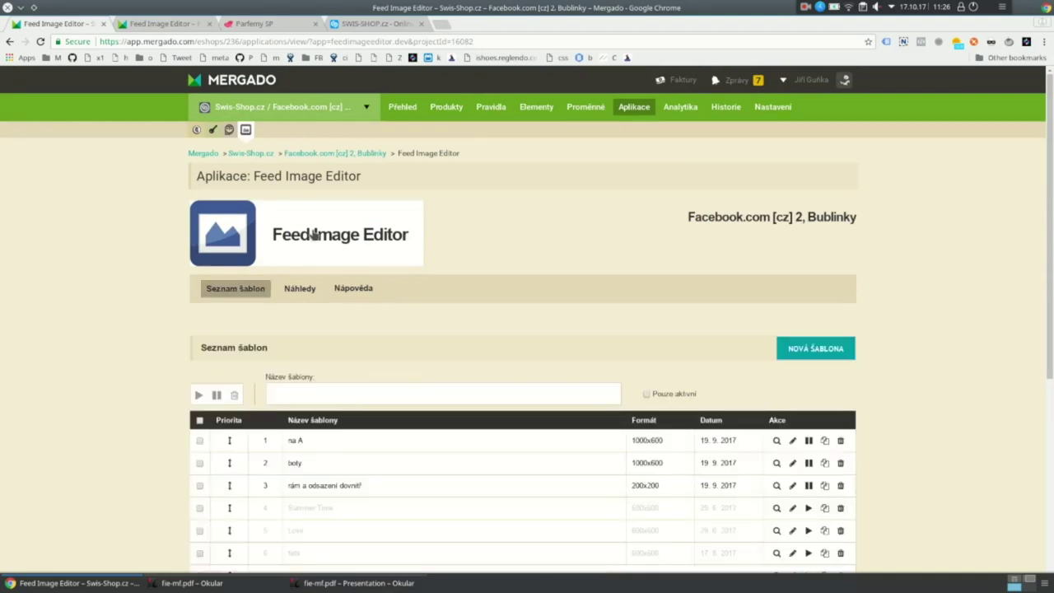
{"action": "scroll", "coordinate": [317, 295], "scroll_direction": "down", "scroll_amount": 2}
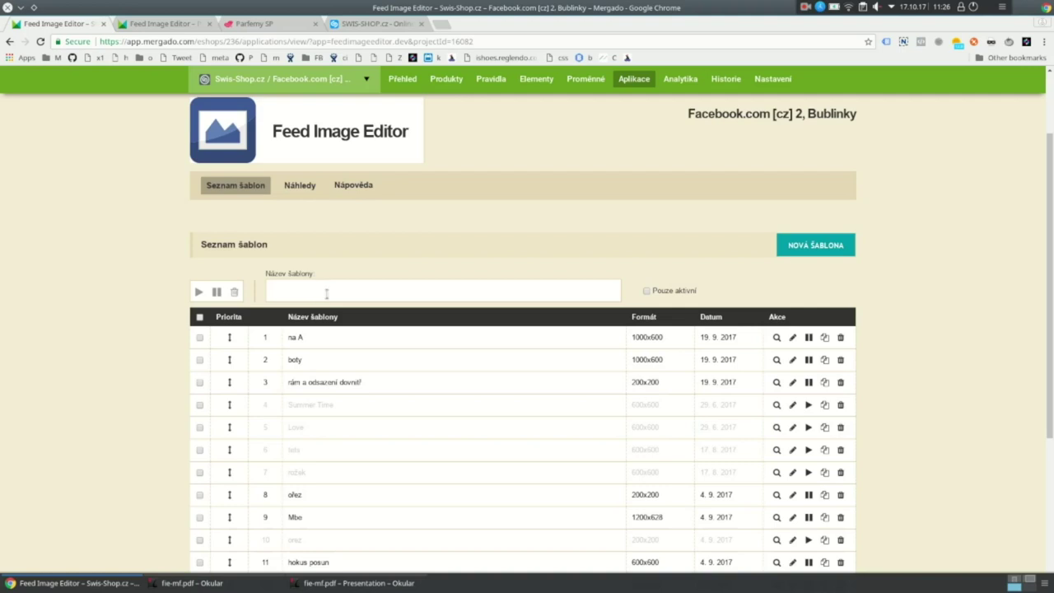
Open the template previews of the Swis-Shop.cz project and limit them to active templates only.
{"action": "left_click", "coordinate": [306, 192]}
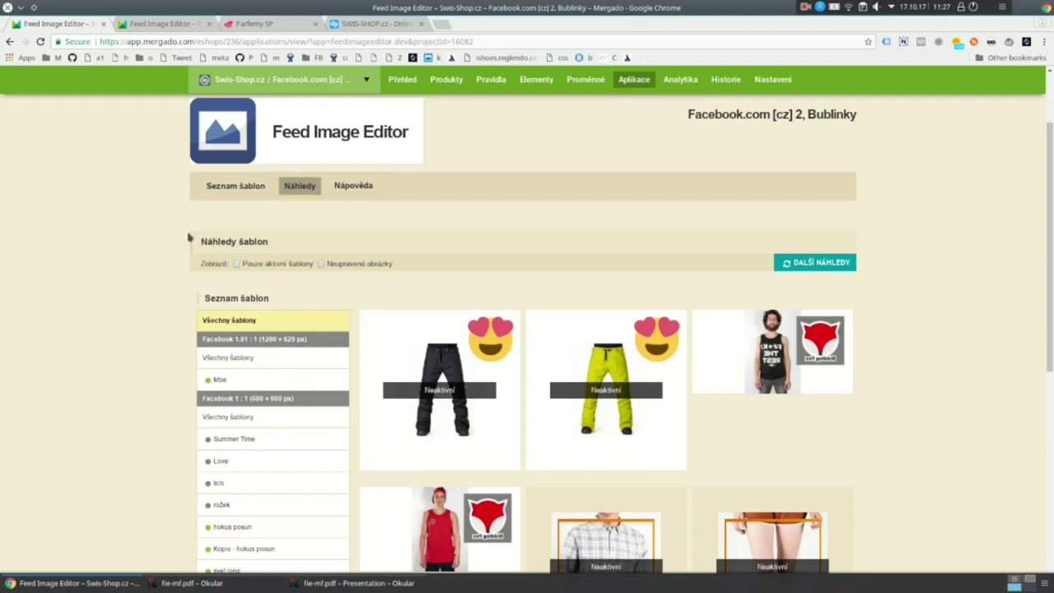
{"action": "left_click", "coordinate": [258, 265]}
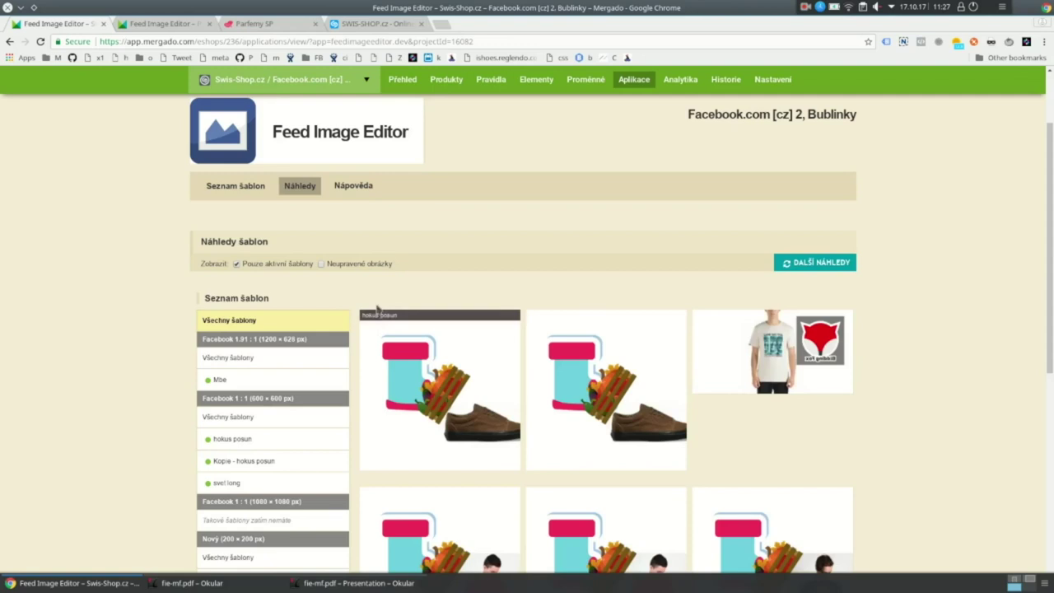
{"action": "scroll", "coordinate": [377, 307], "scroll_direction": "down", "scroll_amount": 3}
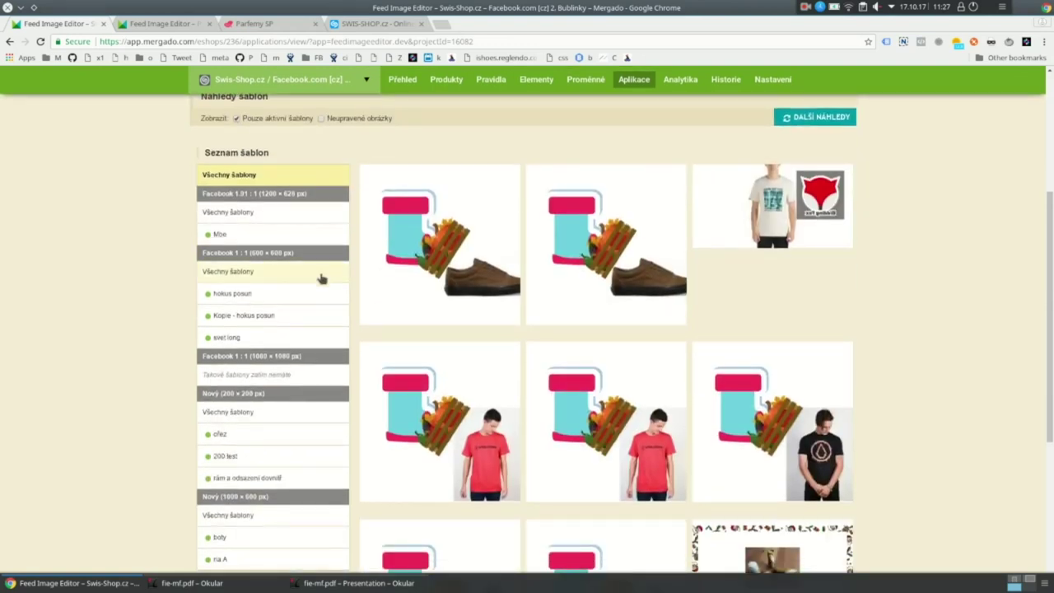
{"action": "scroll", "coordinate": [321, 279], "scroll_direction": "up", "scroll_amount": 1}
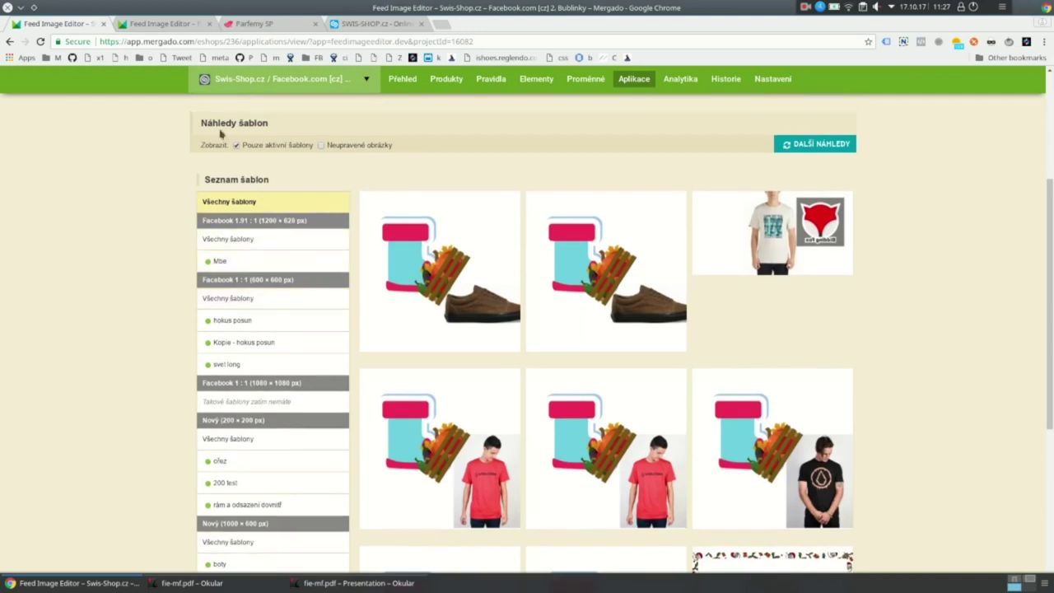
{"action": "scroll", "coordinate": [221, 134], "scroll_direction": "up", "scroll_amount": 2}
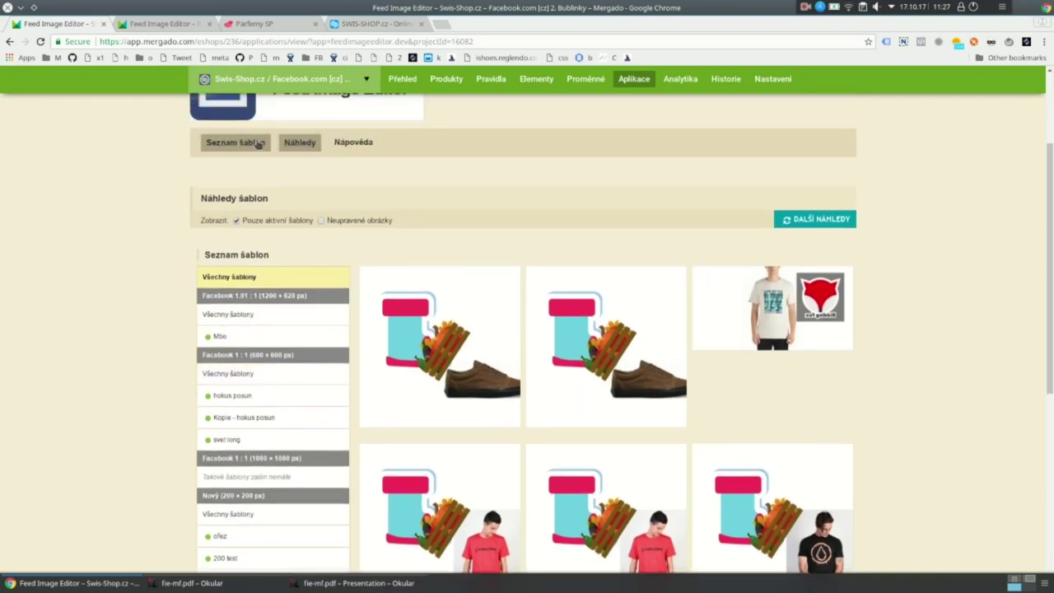
Create a new template applied to Všechny produkty and continue to the shapes stage with the Facebook 1 : 1 (1080 × 1080 px) format.
{"action": "left_click", "coordinate": [258, 143]}
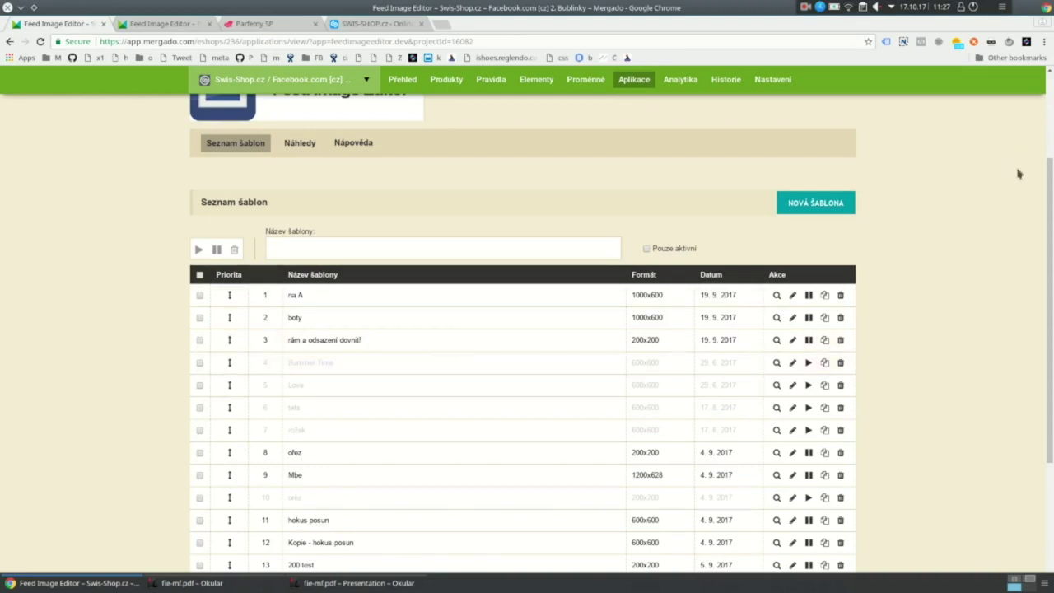
{"action": "left_click", "coordinate": [812, 204]}
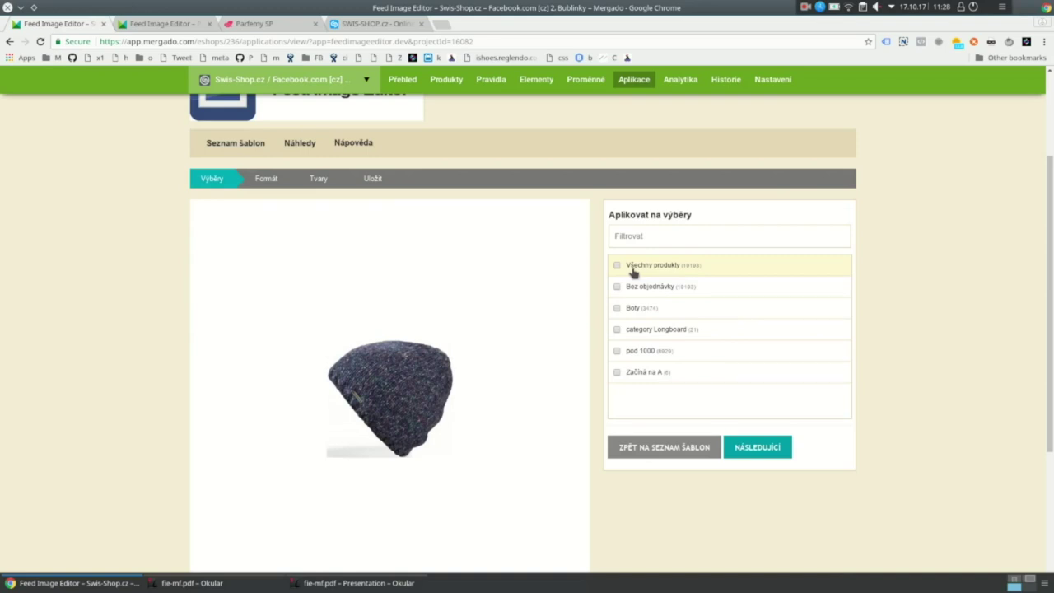
{"action": "left_click", "coordinate": [631, 266]}
{"action": "left_click", "coordinate": [739, 440]}
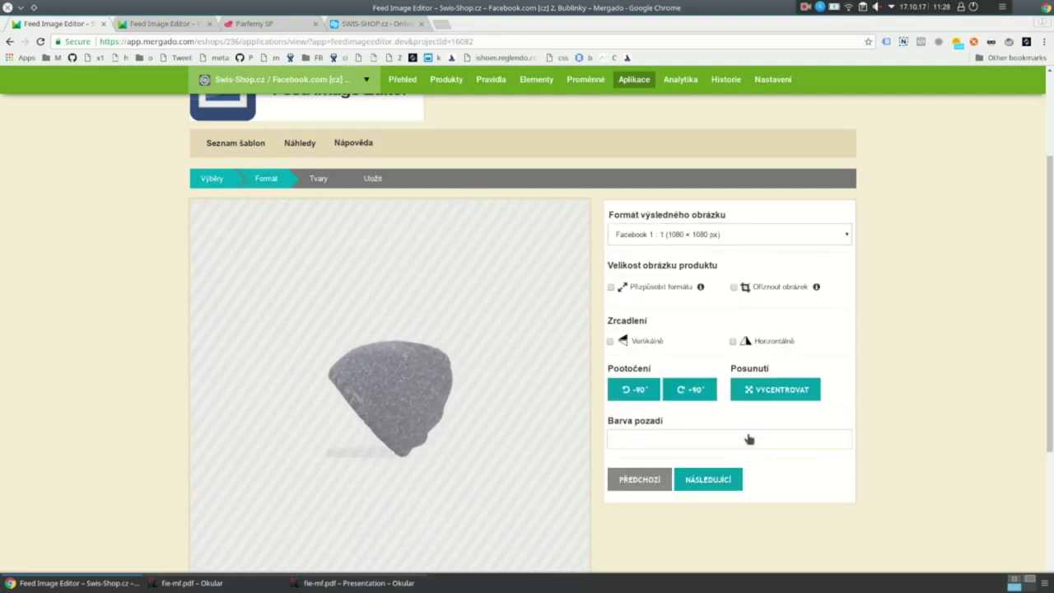
{"action": "left_click", "coordinate": [700, 480]}
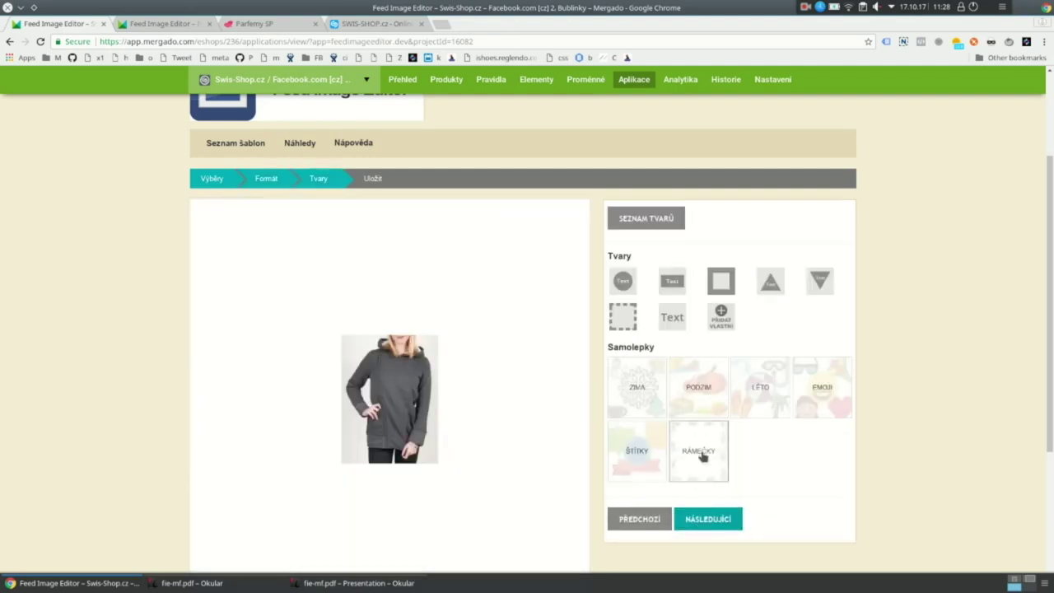
Load a different product image as the sample in the template canvas.
{"action": "scroll", "coordinate": [148, 377], "scroll_direction": "down", "scroll_amount": 2}
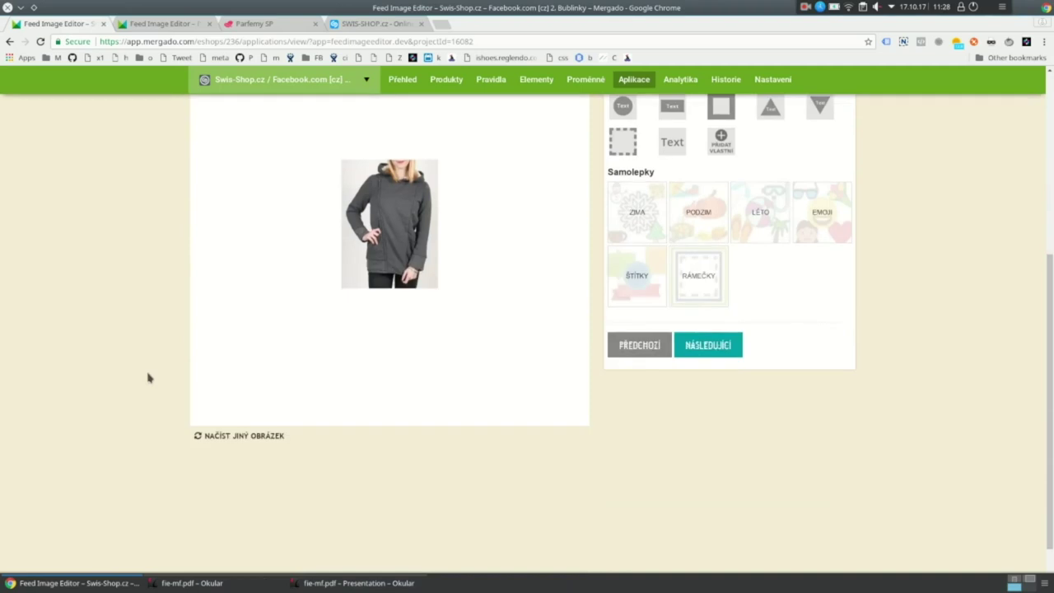
{"action": "left_click", "coordinate": [211, 438]}
{"action": "scroll", "coordinate": [668, 428], "scroll_direction": "up", "scroll_amount": 2}
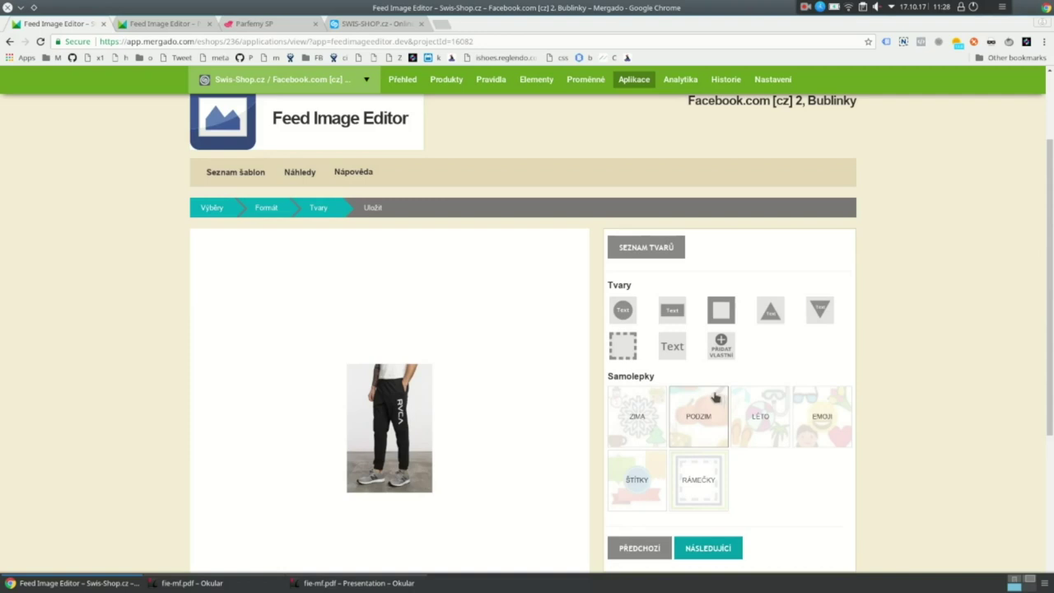
Add a custom shape to the template using the image file overeno-zlate-75x75.png.
{"action": "left_click", "coordinate": [717, 345]}
{"action": "left_click", "coordinate": [656, 323]}
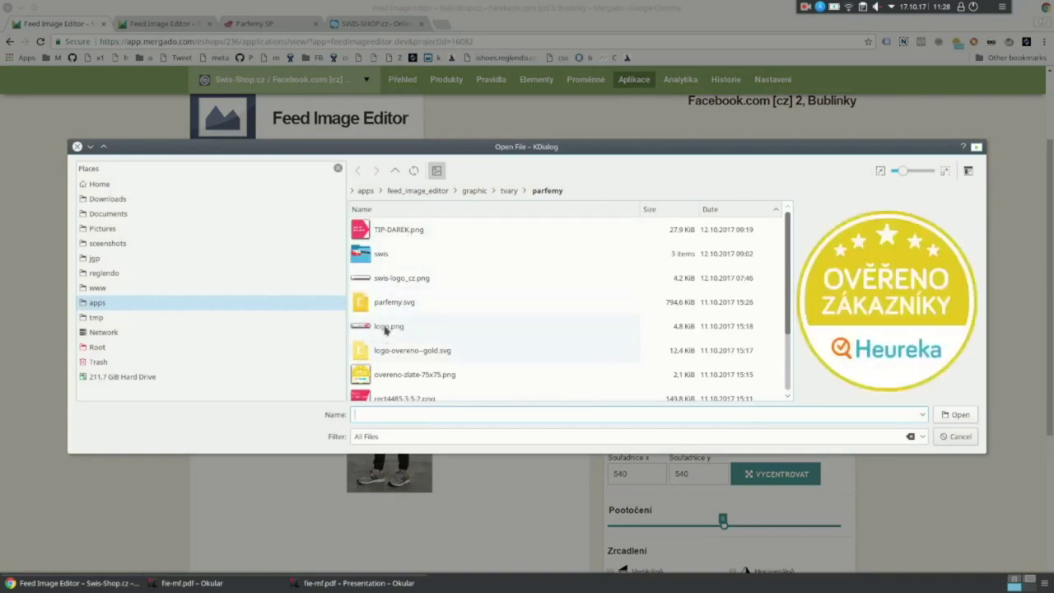
{"action": "scroll", "coordinate": [389, 321], "scroll_direction": "down", "scroll_amount": 2}
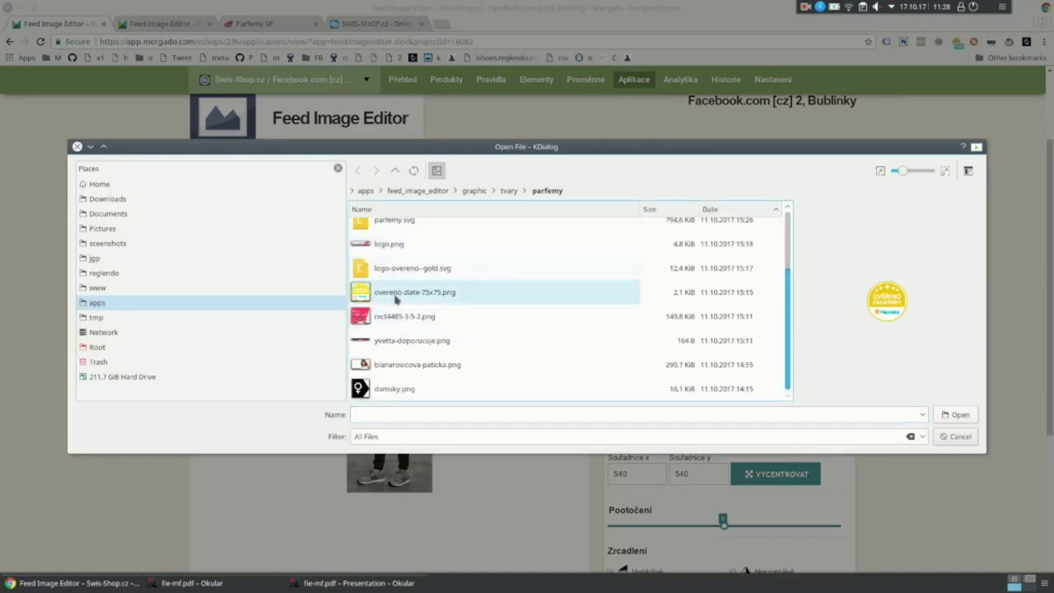
{"action": "left_click", "coordinate": [395, 298]}
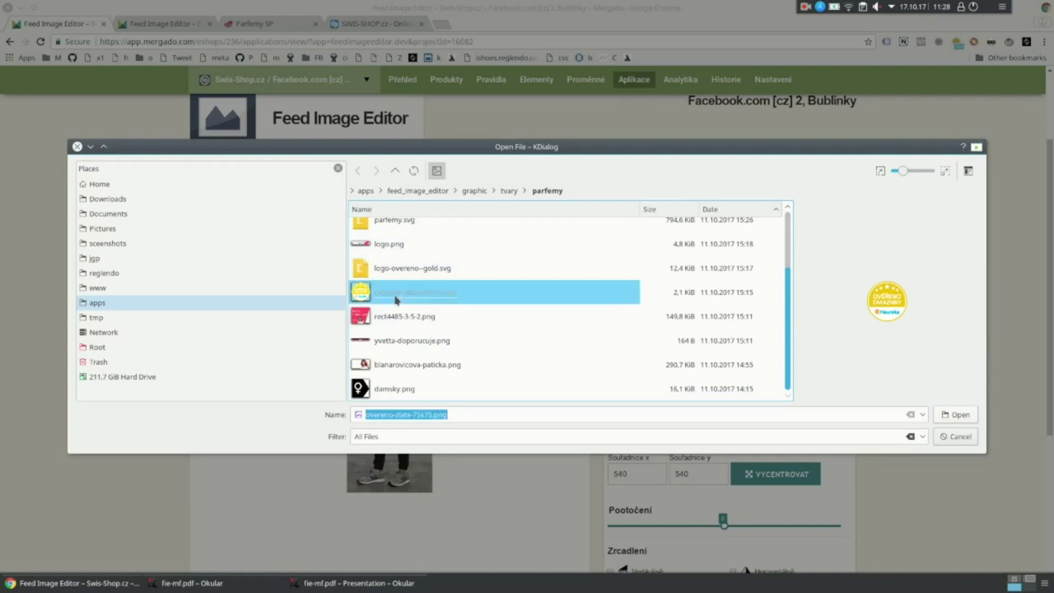
{"action": "left_click", "coordinate": [955, 417]}
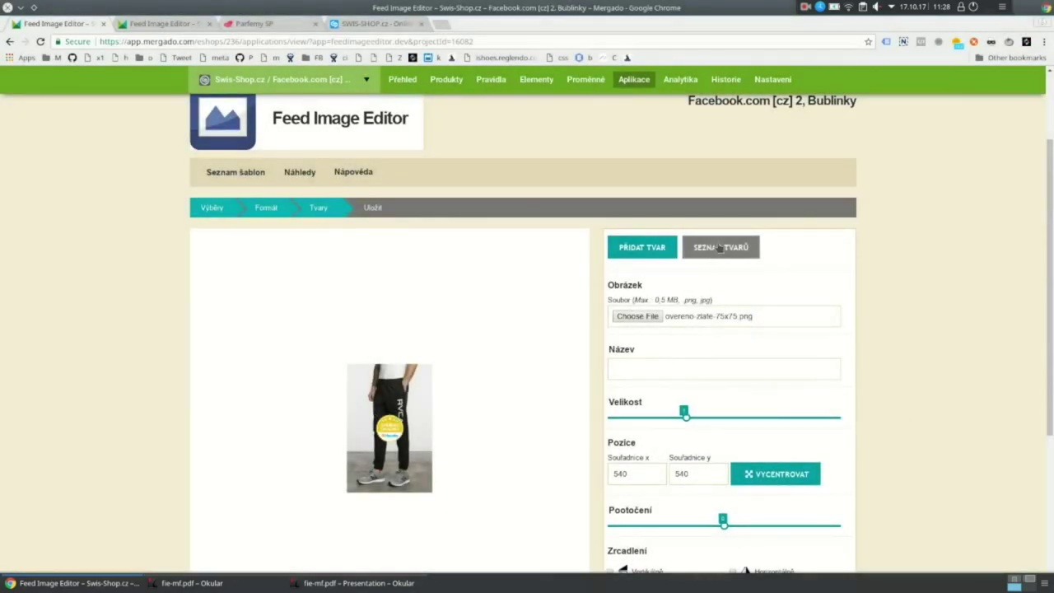
Replace the custom shape's image with the file logo-overeno--gold.svg.
{"action": "left_click", "coordinate": [638, 318]}
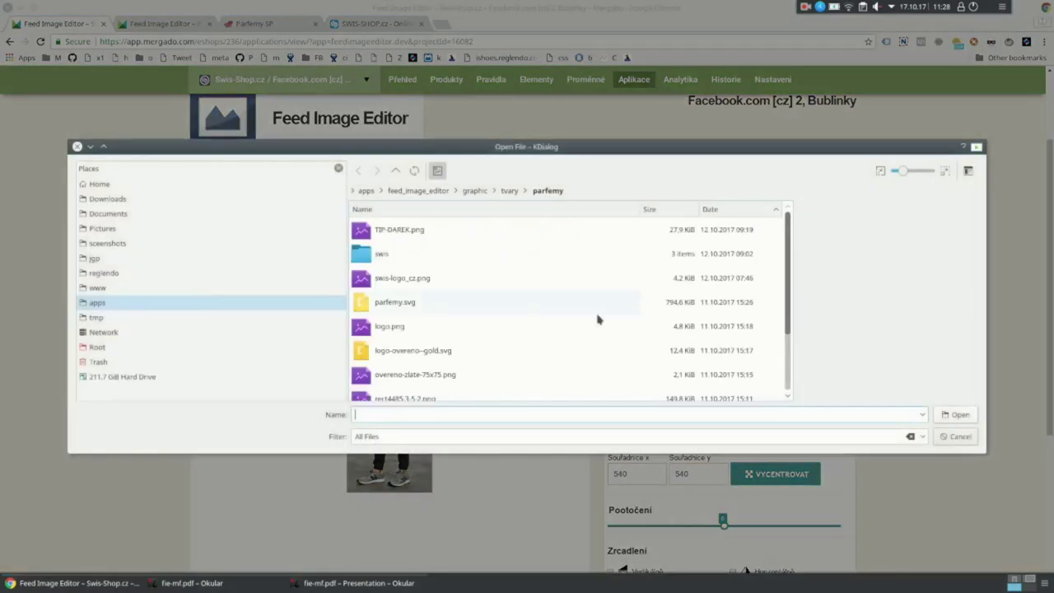
{"action": "left_click", "coordinate": [454, 353]}
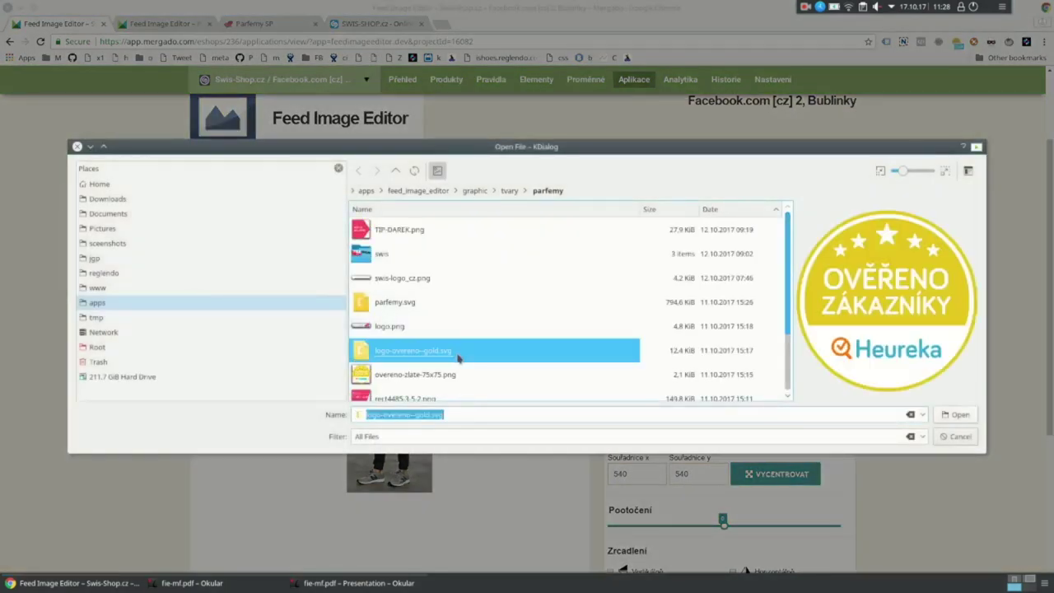
{"action": "left_click", "coordinate": [959, 415]}
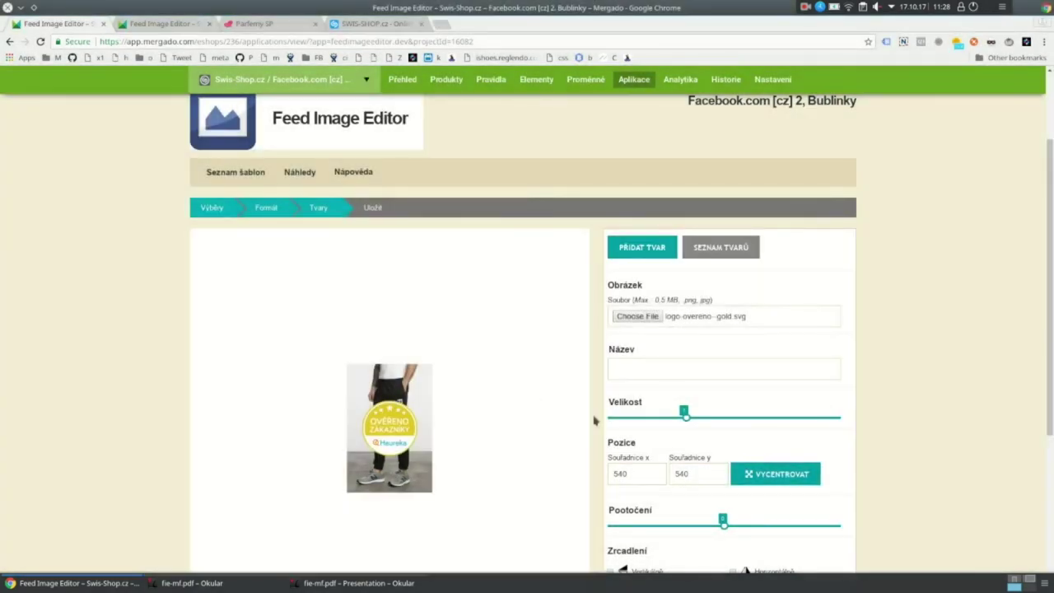
Enlarge the gold Heureka badge to 2.78 and place it in the image's upper-right corner, rotated by 18.
{"action": "left_click_drag", "start_coordinate": [684, 418], "coordinate": [818, 418]}
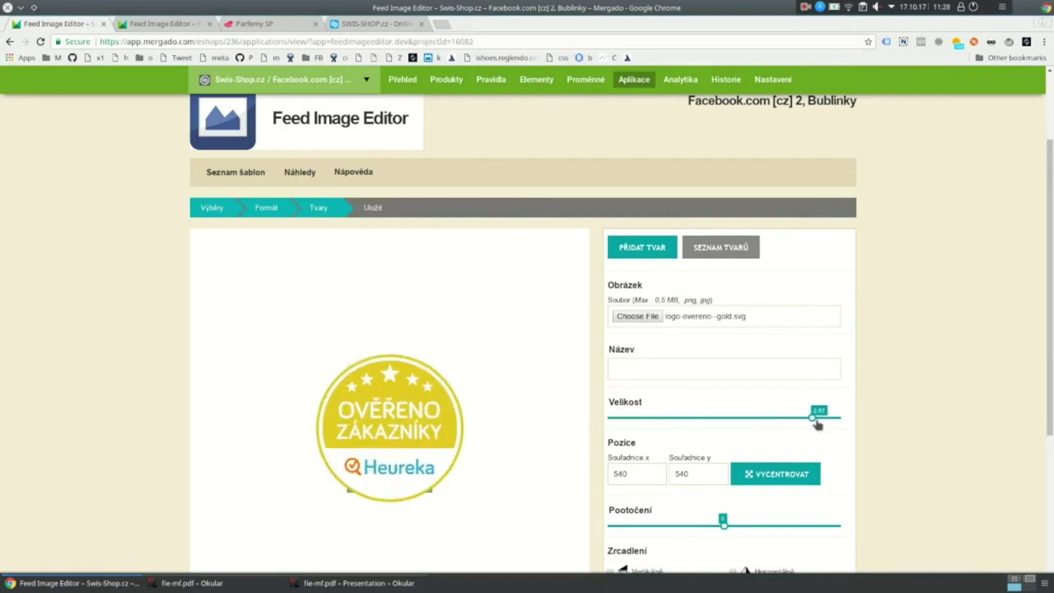
{"action": "left_click_drag", "start_coordinate": [356, 429], "coordinate": [499, 463]}
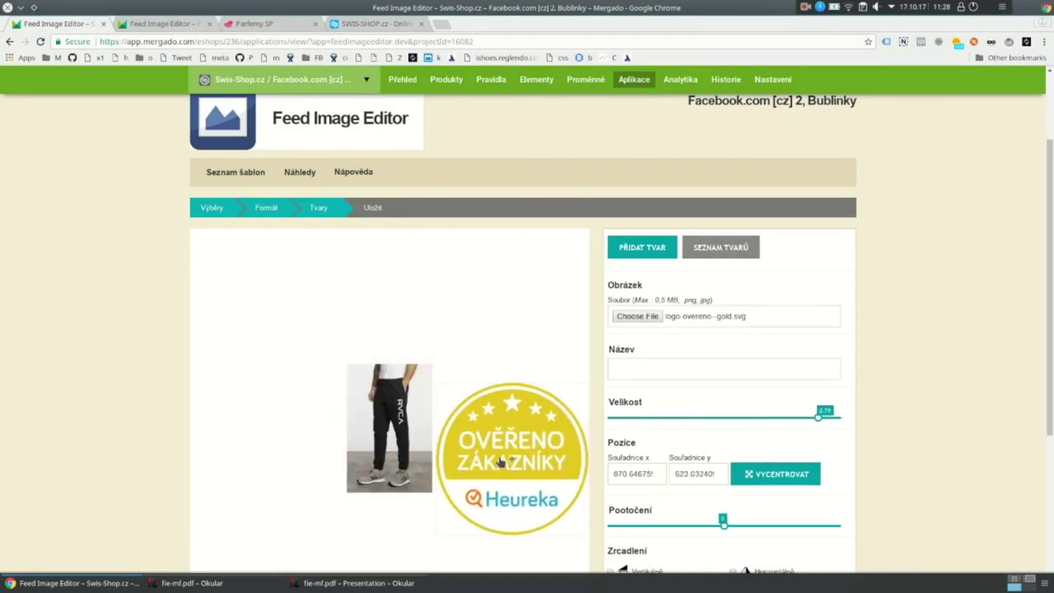
{"action": "scroll", "coordinate": [499, 461], "scroll_direction": "down", "scroll_amount": 3}
{"action": "left_click_drag", "start_coordinate": [505, 349], "coordinate": [508, 204]}
{"action": "mouse_move", "coordinate": [722, 406]}
{"action": "left_mouse_down"}
{"action": "mouse_move", "coordinate": [675, 416]}
{"action": "mouse_move", "coordinate": [737, 420]}
{"action": "left_mouse_up"}
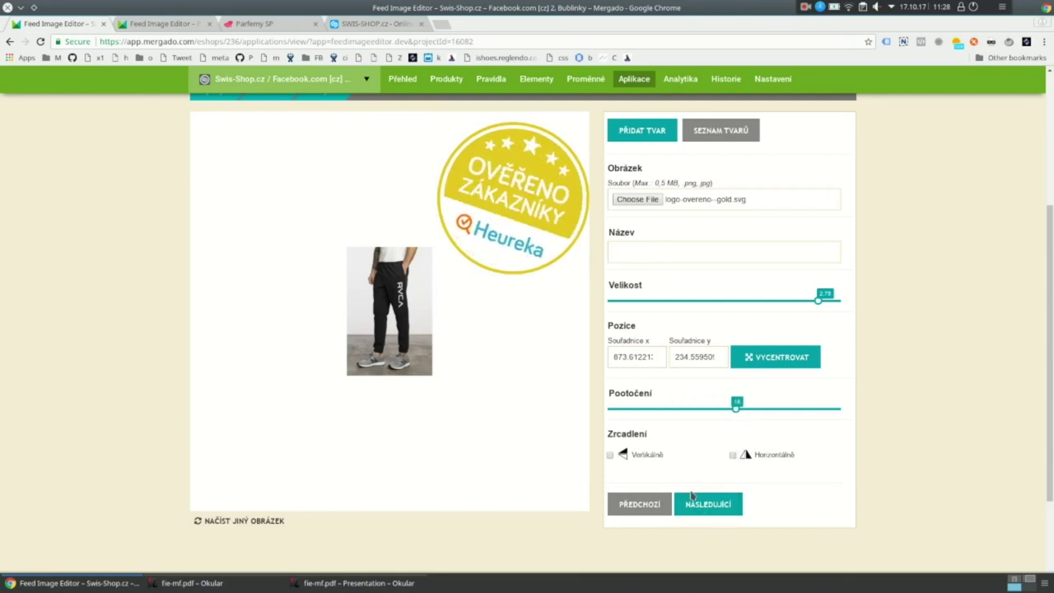
Leave the new template unsaved and open the svet long template for editing from the template list.
{"action": "scroll", "coordinate": [181, 439], "scroll_direction": "up", "scroll_amount": 3}
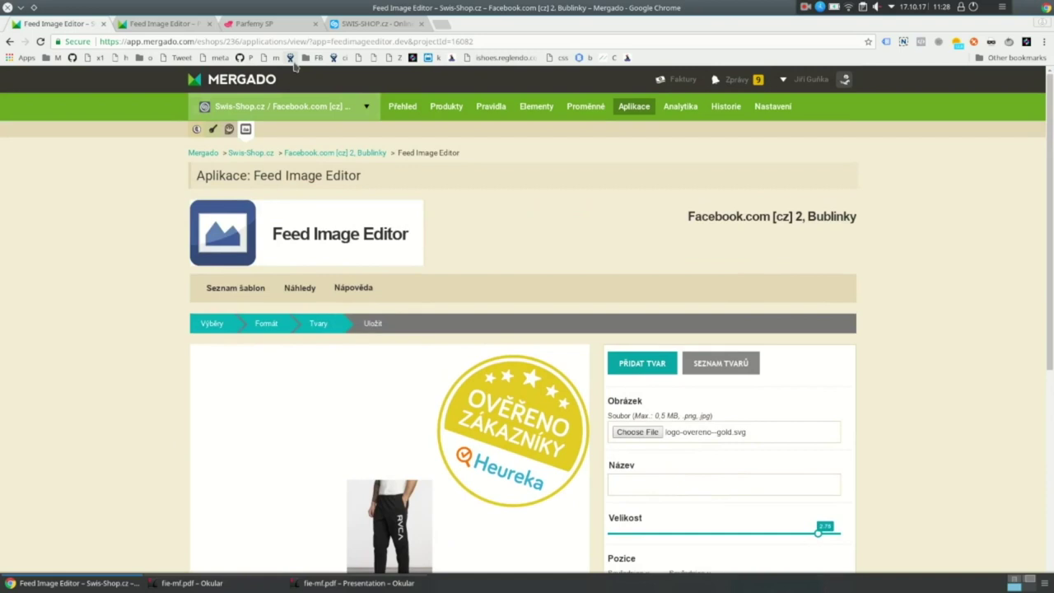
{"action": "left_click", "coordinate": [290, 251]}
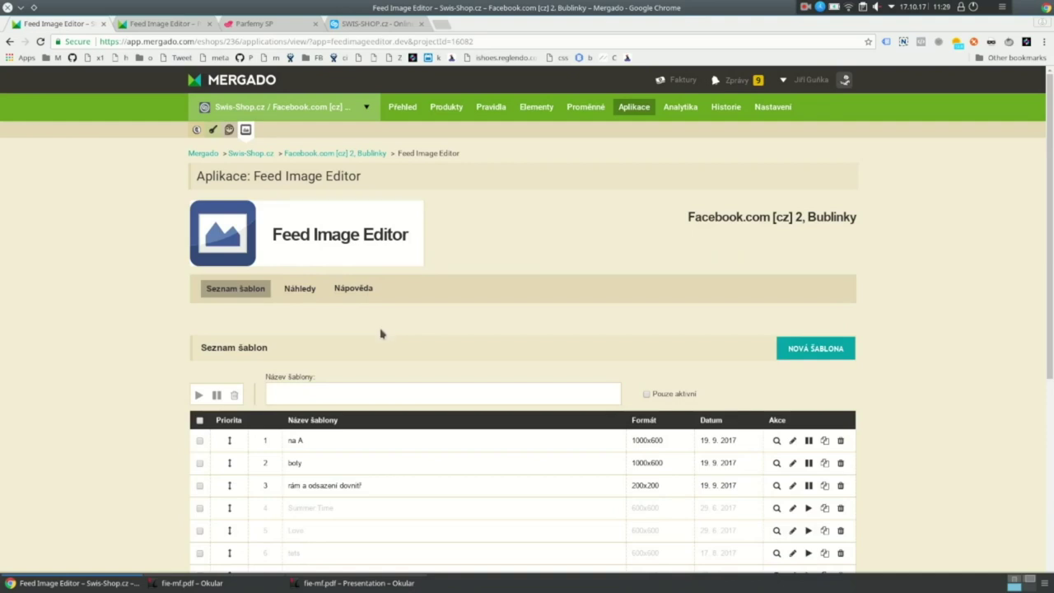
{"action": "scroll", "coordinate": [381, 332], "scroll_direction": "down", "scroll_amount": 5}
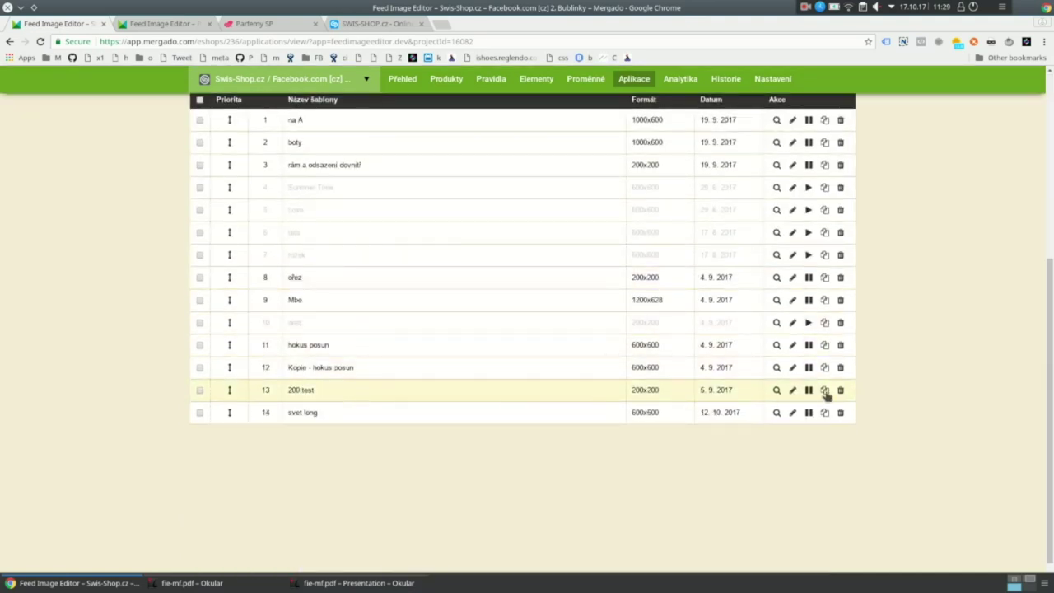
{"action": "left_click", "coordinate": [791, 413]}
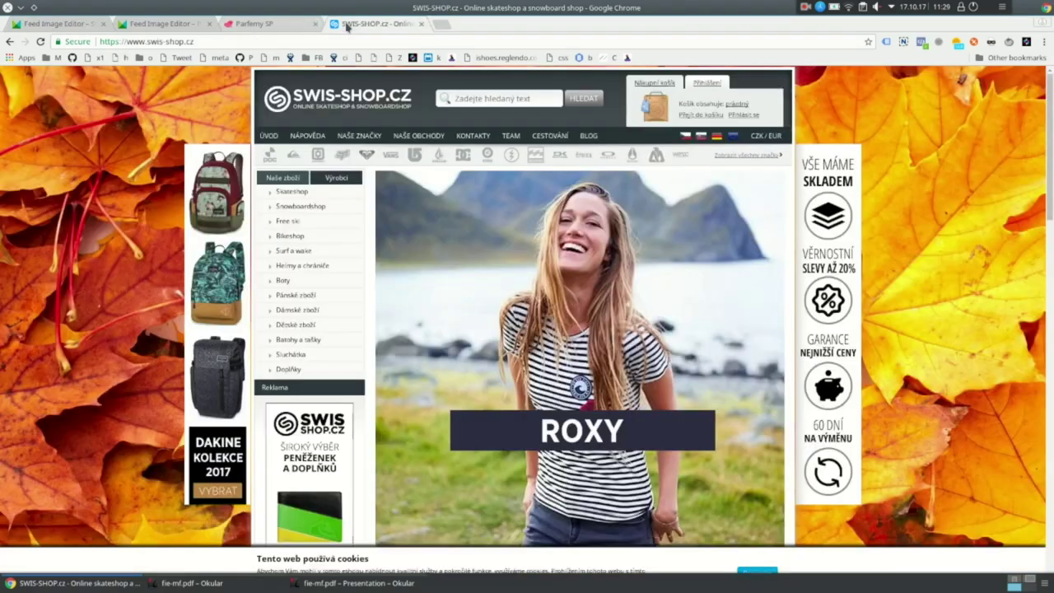
Examine the banners on the SWIS-SHOP.cz website and return to the svet long template in the editor.
{"action": "left_click", "coordinate": [348, 26]}
{"action": "scroll", "coordinate": [257, 423], "scroll_direction": "down", "scroll_amount": 4}
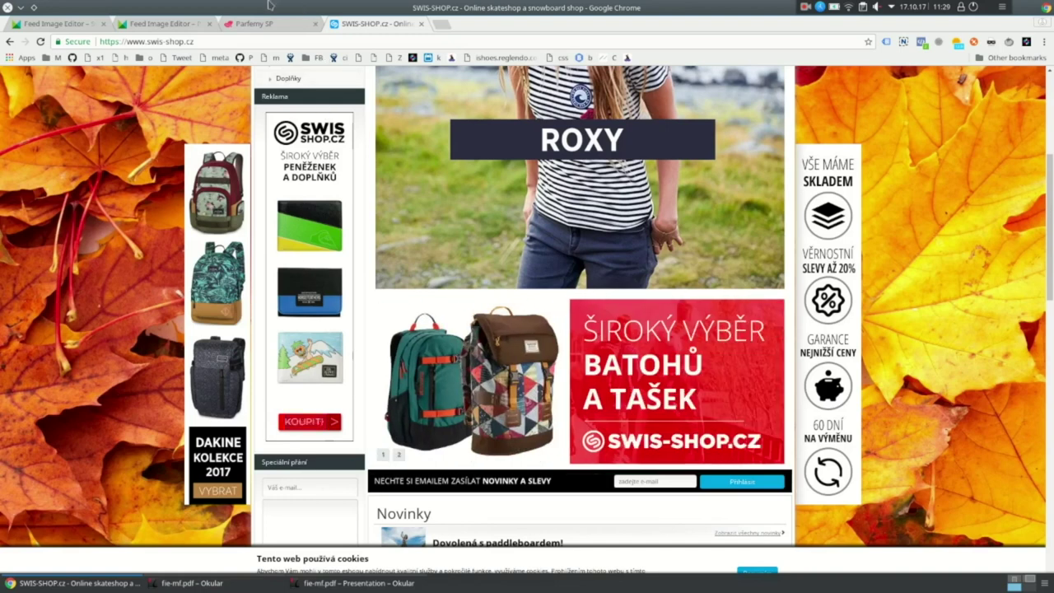
{"action": "left_click", "coordinate": [184, 26]}
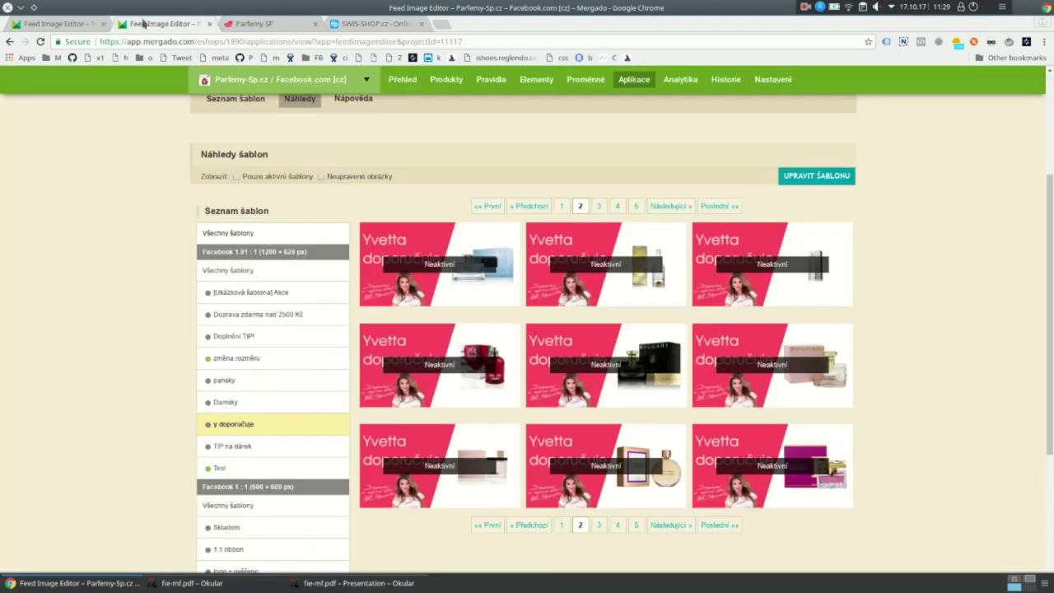
{"action": "left_click", "coordinate": [66, 24]}
Go through the svet long template's selection, format and shapes stages to its saving stage.
{"action": "scroll", "coordinate": [739, 503], "scroll_direction": "up", "scroll_amount": 3}
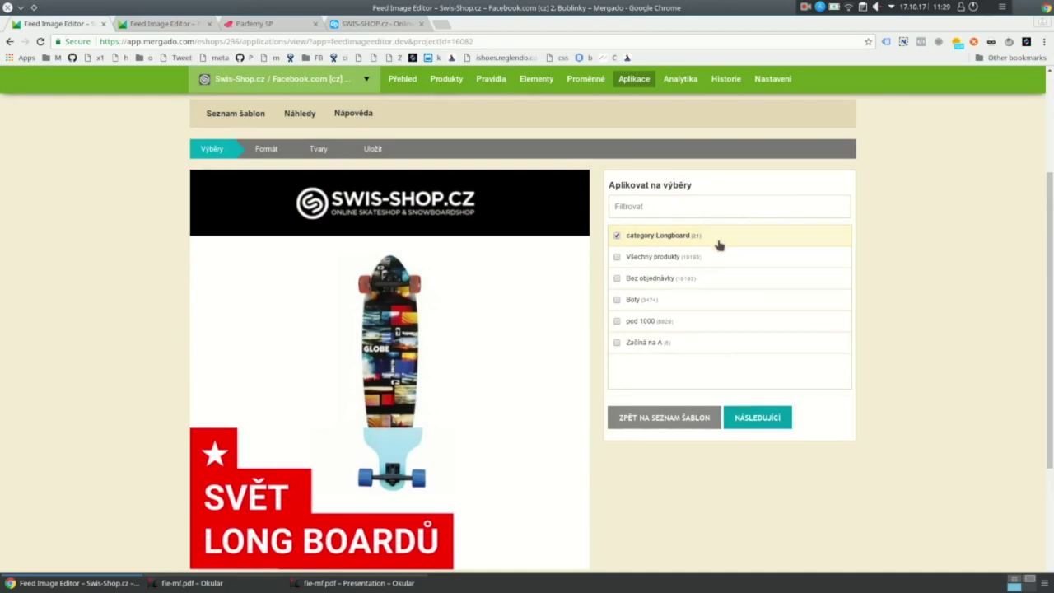
{"action": "scroll", "coordinate": [525, 288], "scroll_direction": "down", "scroll_amount": 1}
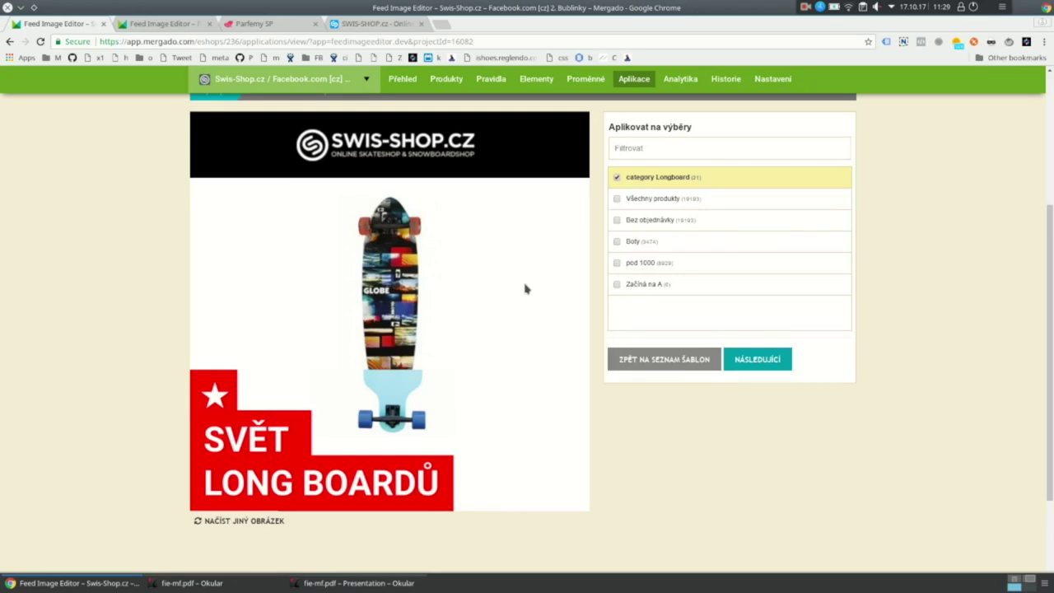
{"action": "left_click", "coordinate": [751, 359]}
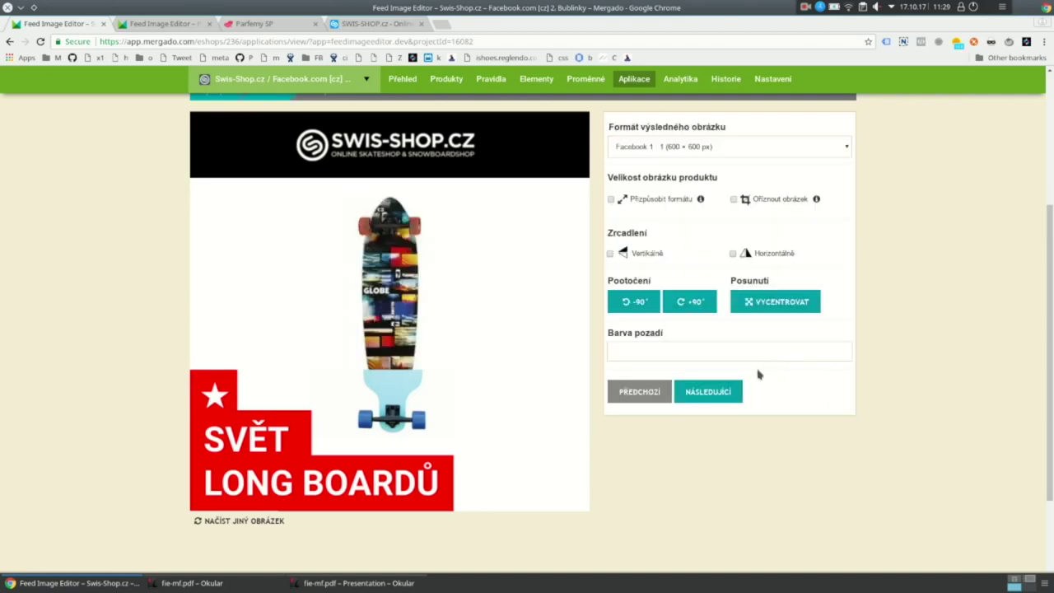
{"action": "left_click", "coordinate": [721, 397]}
{"action": "left_click", "coordinate": [713, 281]}
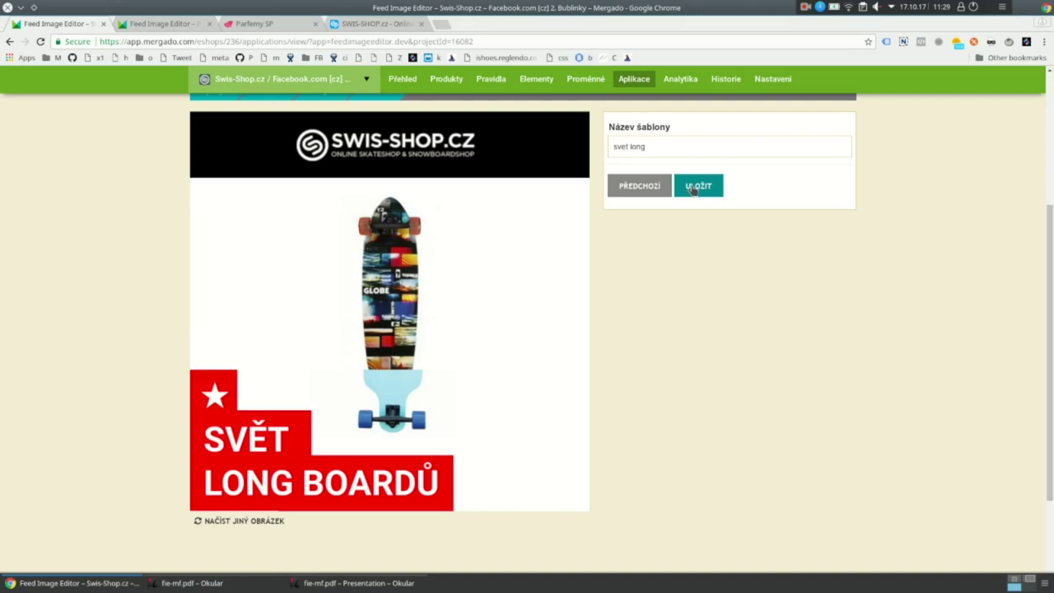
Switch to the fie-mf.pdf presentation in Okular and advance from the Věrní slide to the Otázky? slide.
{"action": "key", "text": "alt+Tab"}
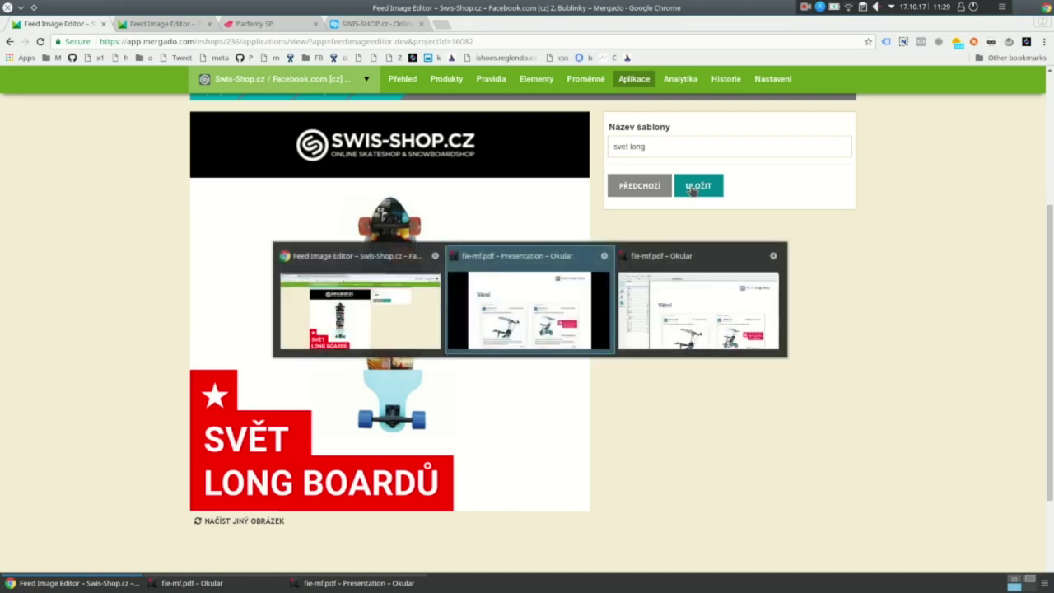
{"action": "key", "text": "alt+Tab"}
{"action": "key", "text": "alt+Tab"}
{"action": "key", "text": "alt+Tab"}
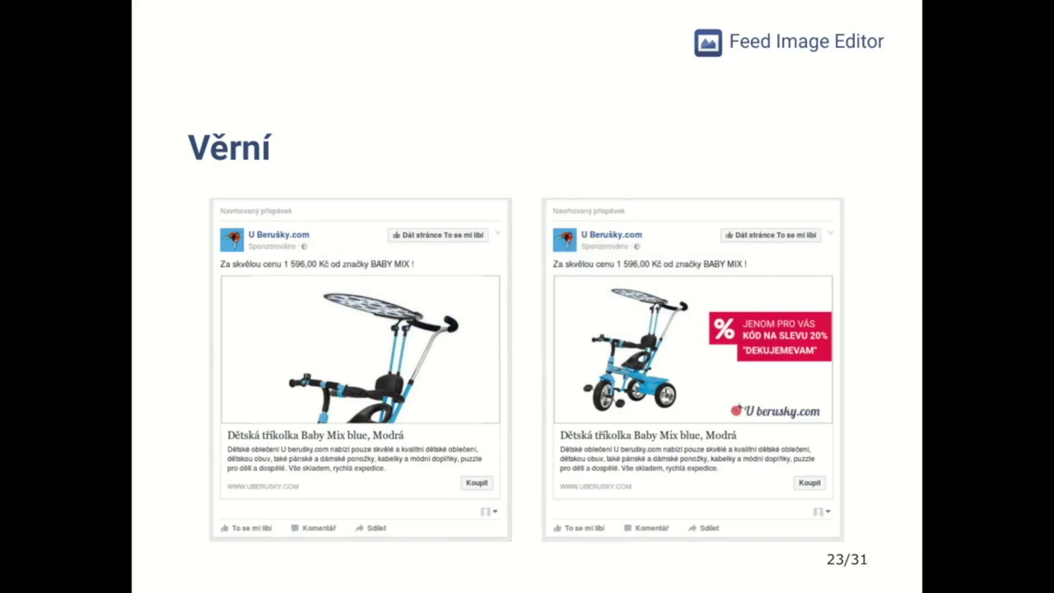
{"action": "key", "text": "Right"}
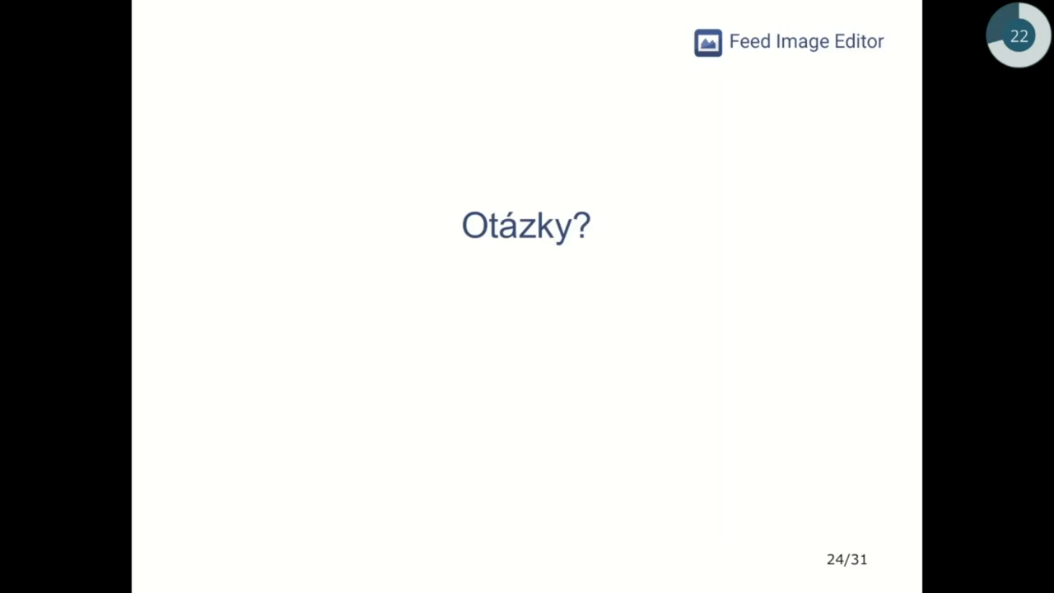